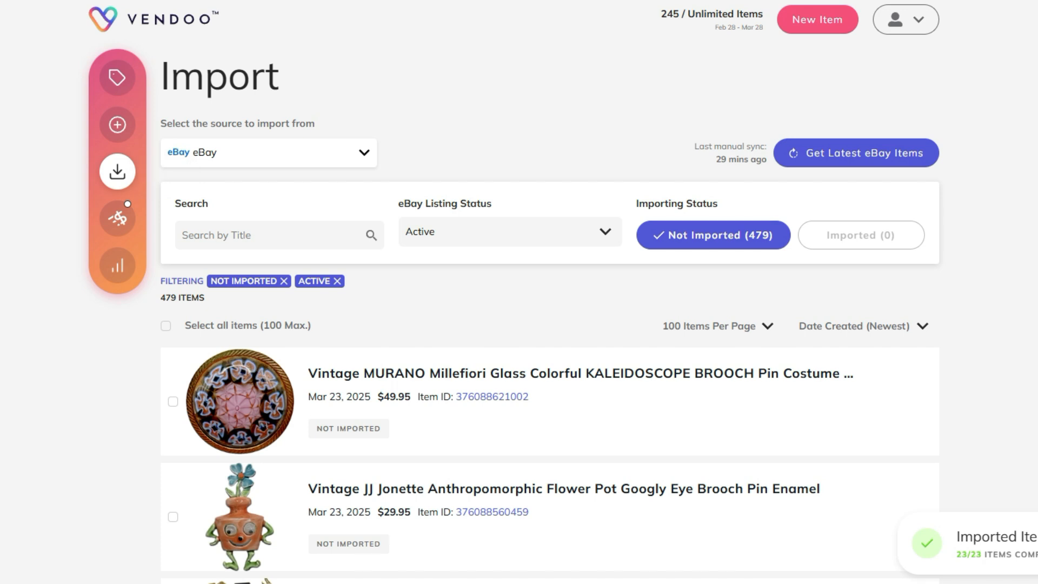
Step: Import the Vintage MURANO Millefiori brooch and the Vintage JJ Jonette flower pot brooch from the unimported eBay listings
{"action": "scroll", "coordinate": [550, 292], "scroll_direction": "down", "scroll_amount": 1}
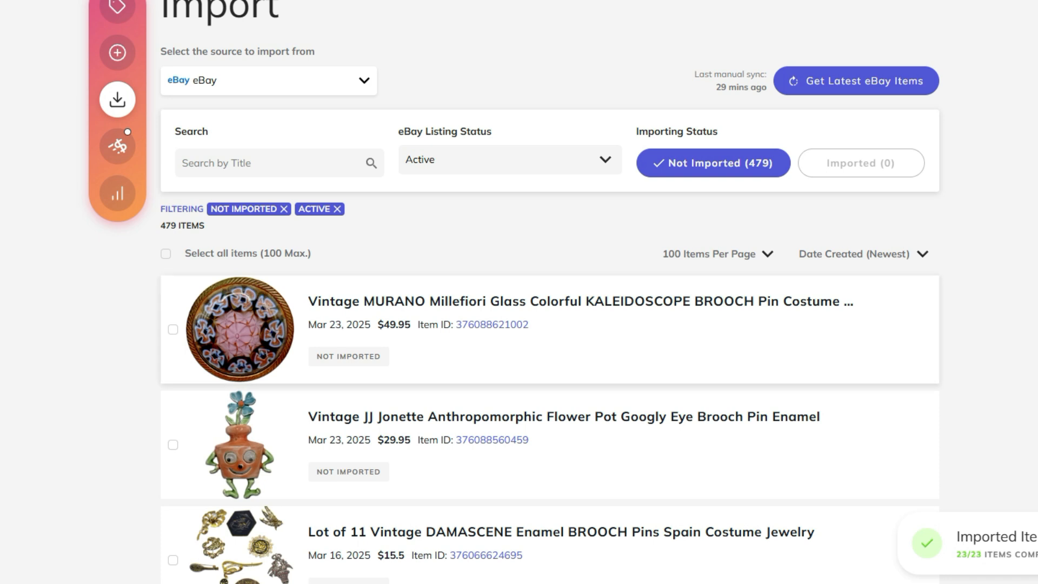
{"action": "left_click", "coordinate": [173, 330]}
{"action": "left_click", "coordinate": [173, 445]}
{"action": "scroll", "coordinate": [550, 346], "scroll_direction": "down", "scroll_amount": 3}
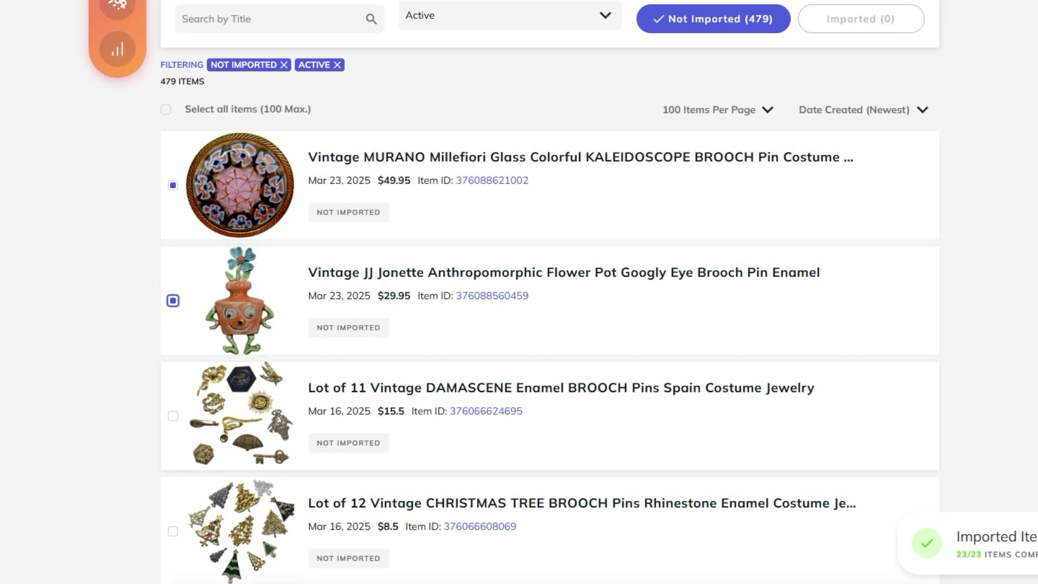
{"action": "left_click", "coordinate": [859, 582]}
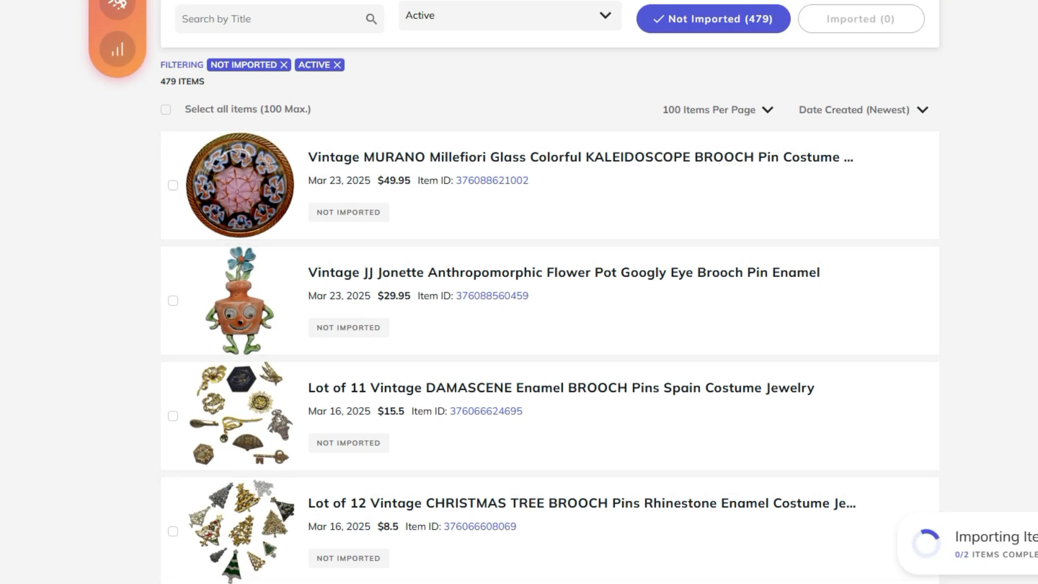
Step: Open the JJ Jonette flower pot brooch from the inventory and show its Whatnot form
{"action": "scroll", "coordinate": [550, 346], "scroll_direction": "up", "scroll_amount": 2}
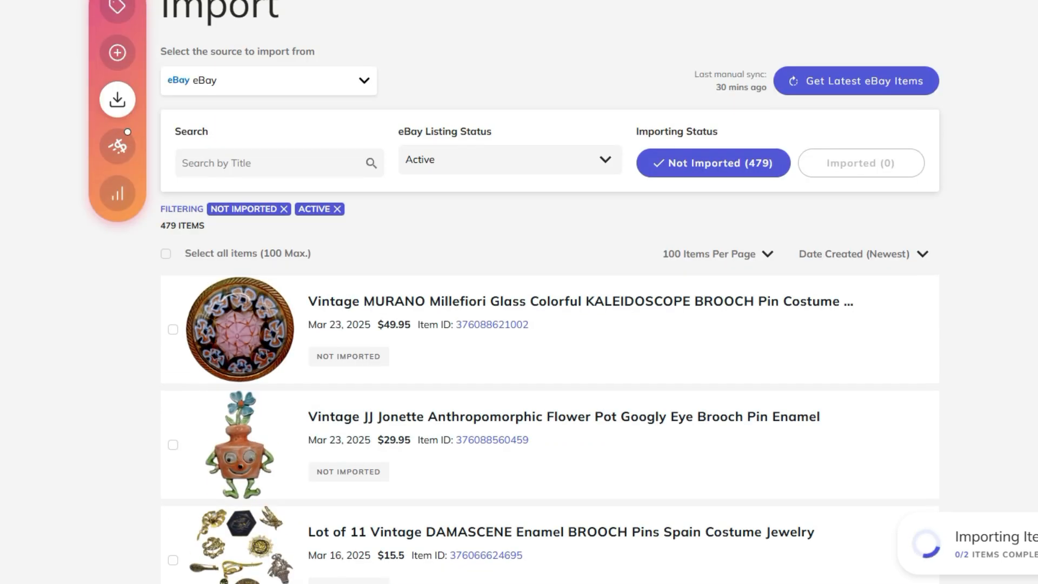
{"action": "scroll", "coordinate": [550, 346], "scroll_direction": "up", "scroll_amount": 1}
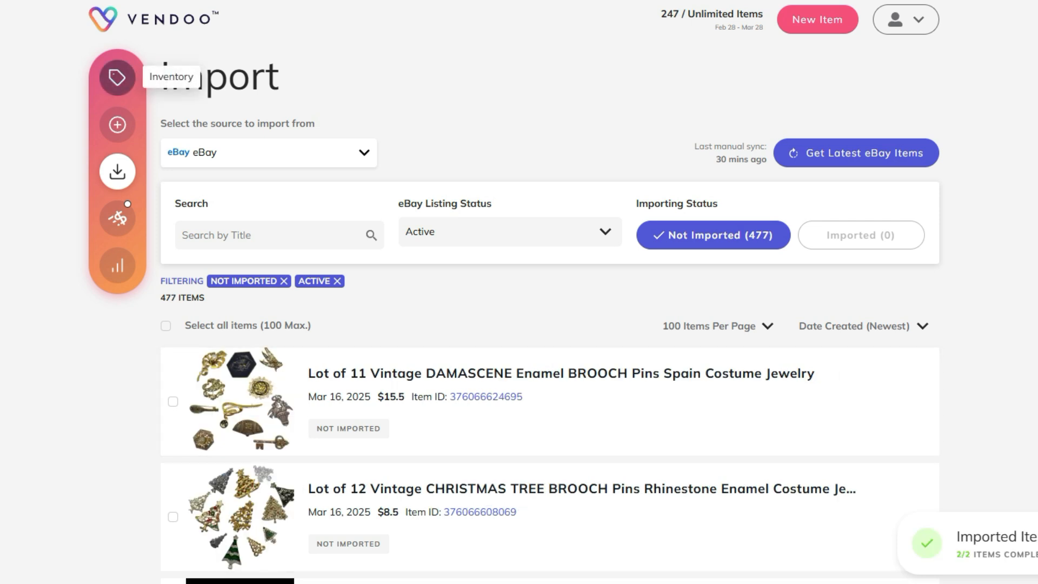
{"action": "left_click", "coordinate": [117, 77]}
{"action": "scroll", "coordinate": [513, 292], "scroll_direction": "down", "scroll_amount": 2}
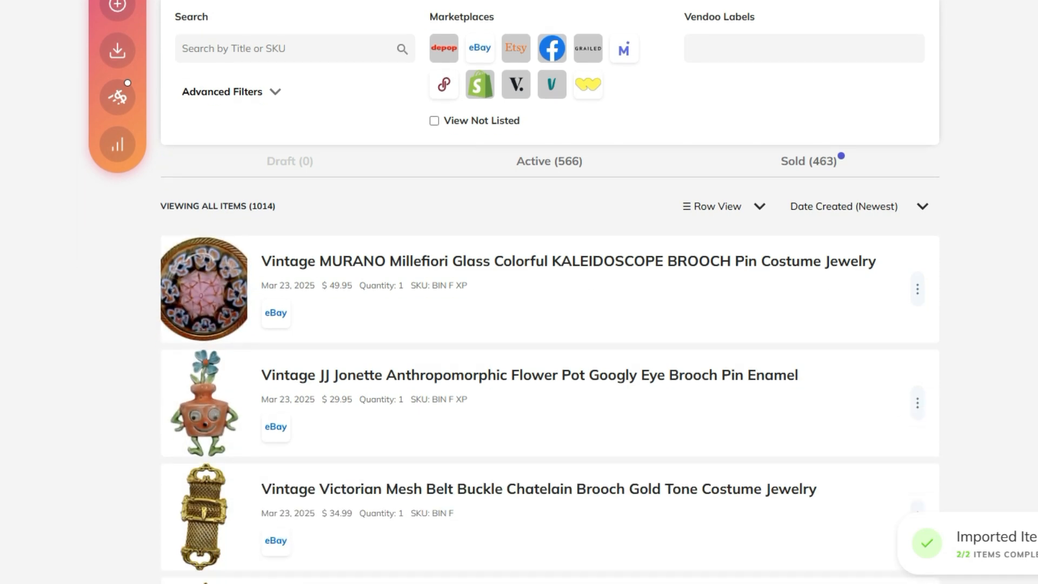
{"action": "scroll", "coordinate": [512, 292], "scroll_direction": "down", "scroll_amount": 1}
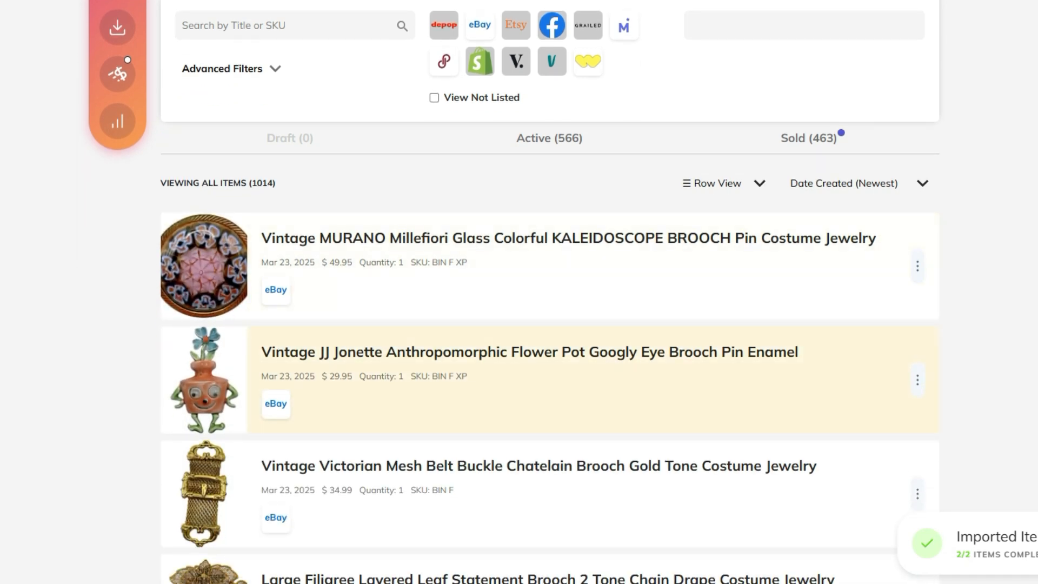
{"action": "left_click", "coordinate": [411, 352]}
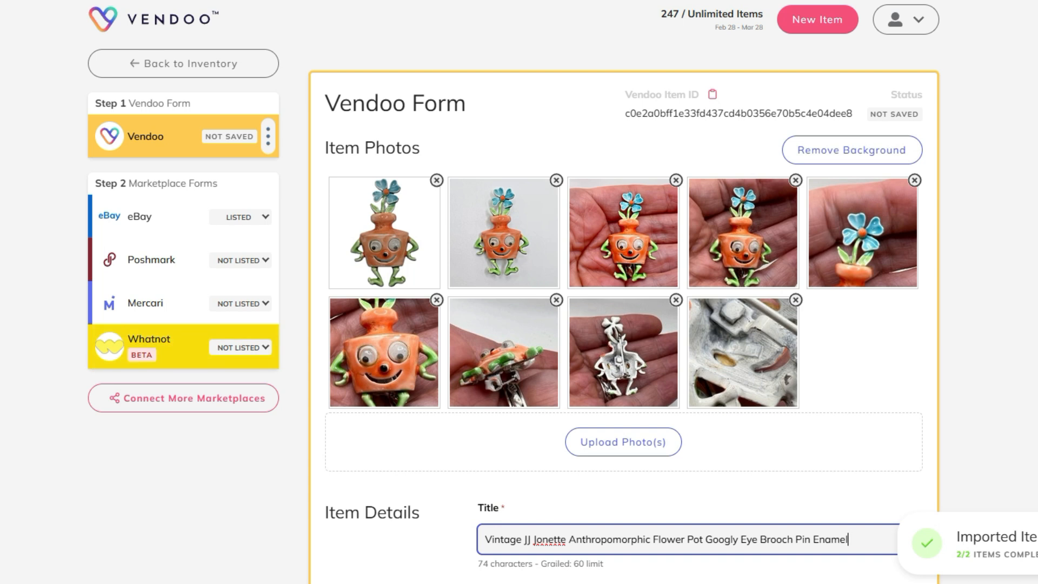
{"action": "left_click", "coordinate": [149, 339]}
Step: Delete the second photo, the plain-background duplicate of the flower pot brooch, from the Whatnot form
{"action": "scroll", "coordinate": [624, 292], "scroll_direction": "down", "scroll_amount": 4}
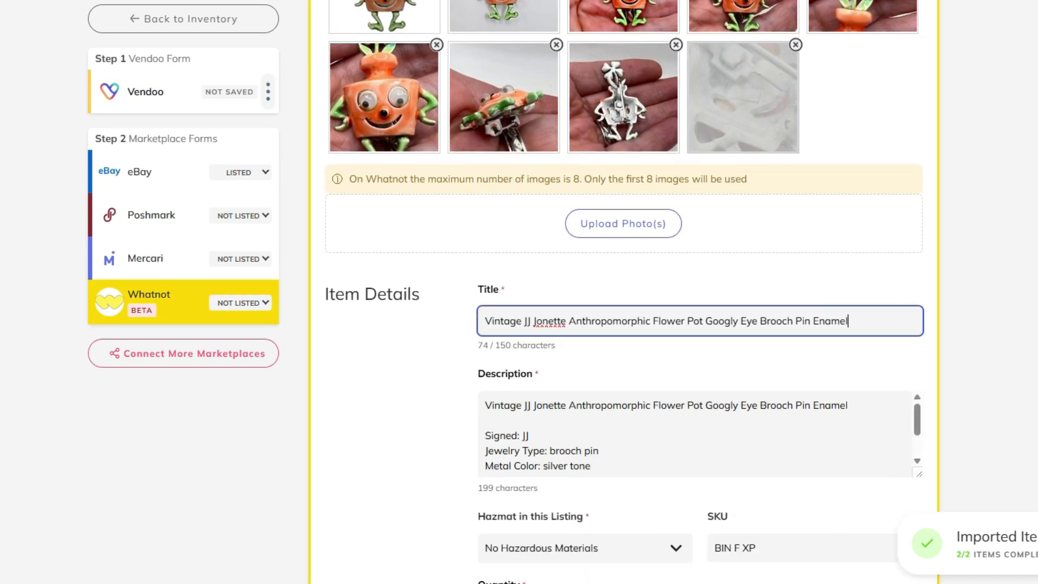
{"action": "scroll", "coordinate": [743, 238], "scroll_direction": "up", "scroll_amount": 4}
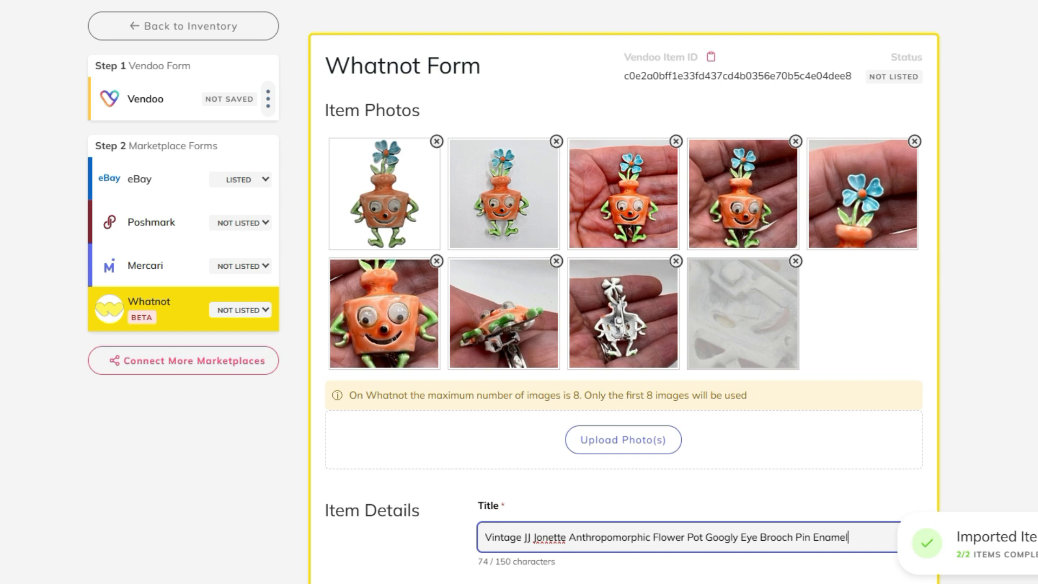
{"action": "left_click", "coordinate": [556, 141]}
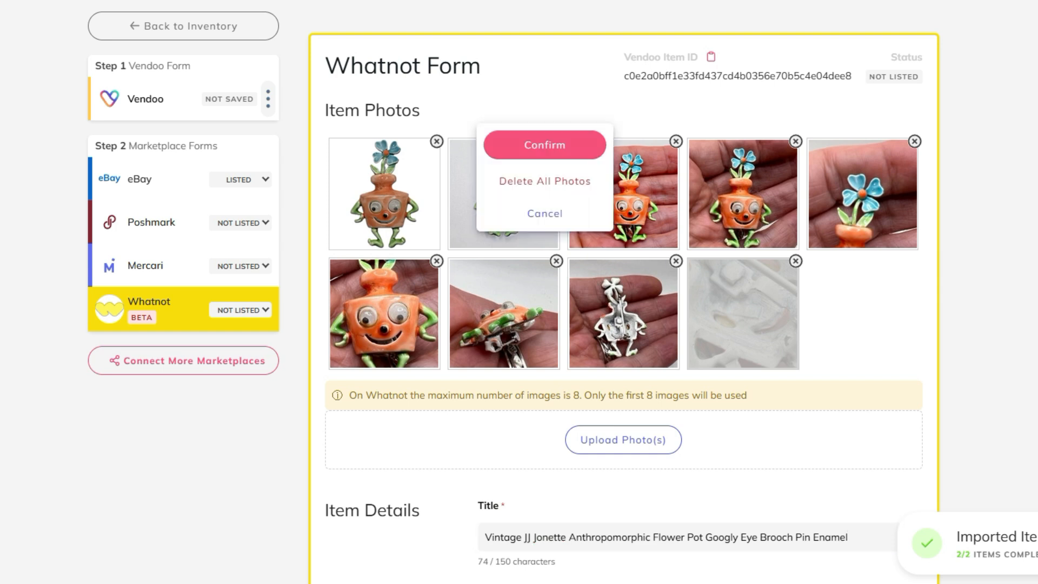
{"action": "left_click", "coordinate": [546, 144]}
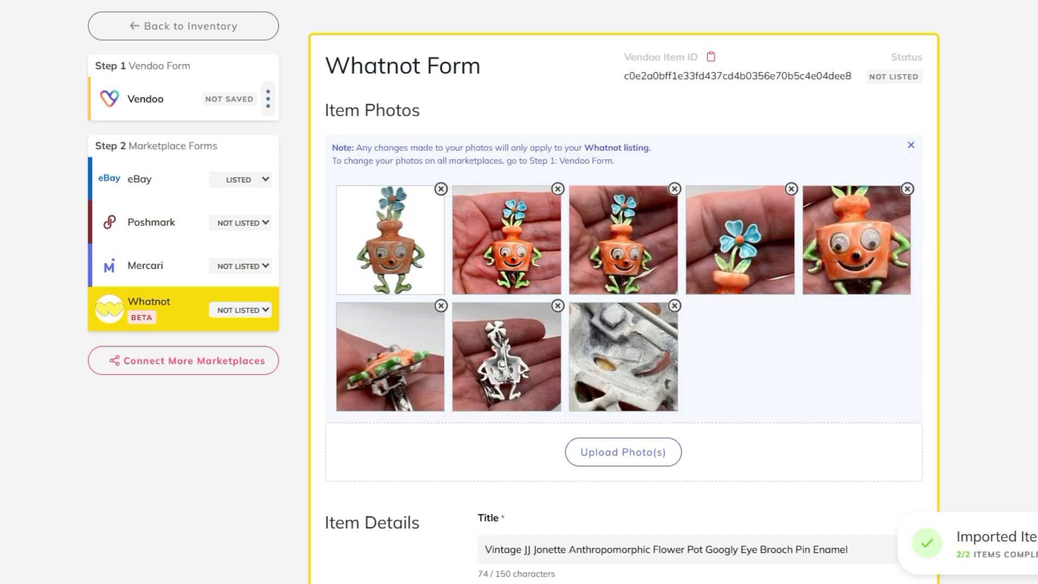
Step: Show the optional category fields of the flower pot brooch and set Metal to Other
{"action": "scroll", "coordinate": [623, 292], "scroll_direction": "down", "scroll_amount": 5}
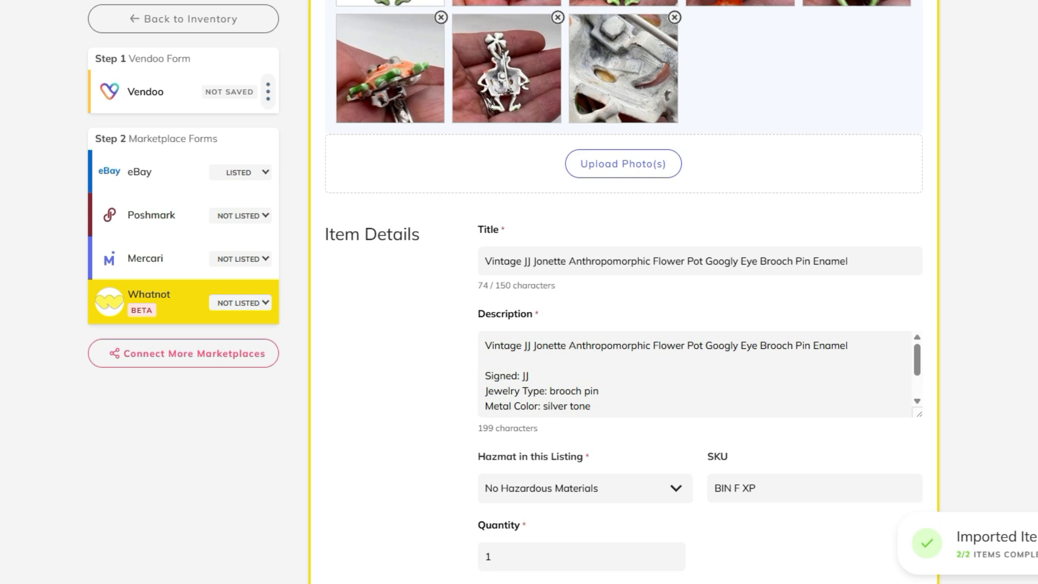
{"action": "scroll", "coordinate": [697, 374], "scroll_direction": "down", "scroll_amount": 1}
{"action": "scroll", "coordinate": [622, 291], "scroll_direction": "down", "scroll_amount": 9}
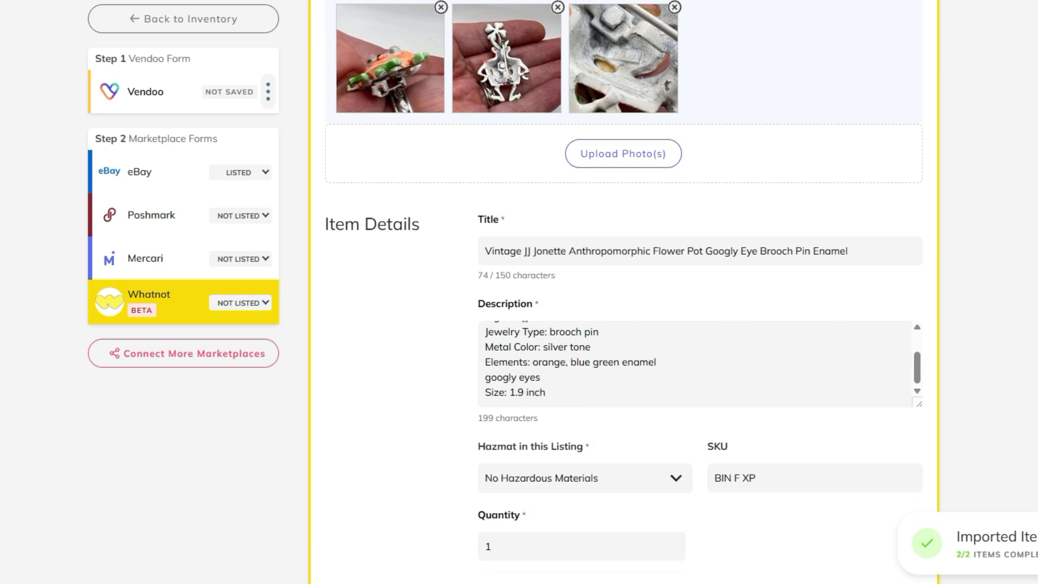
{"action": "scroll", "coordinate": [622, 292], "scroll_direction": "down", "scroll_amount": 5}
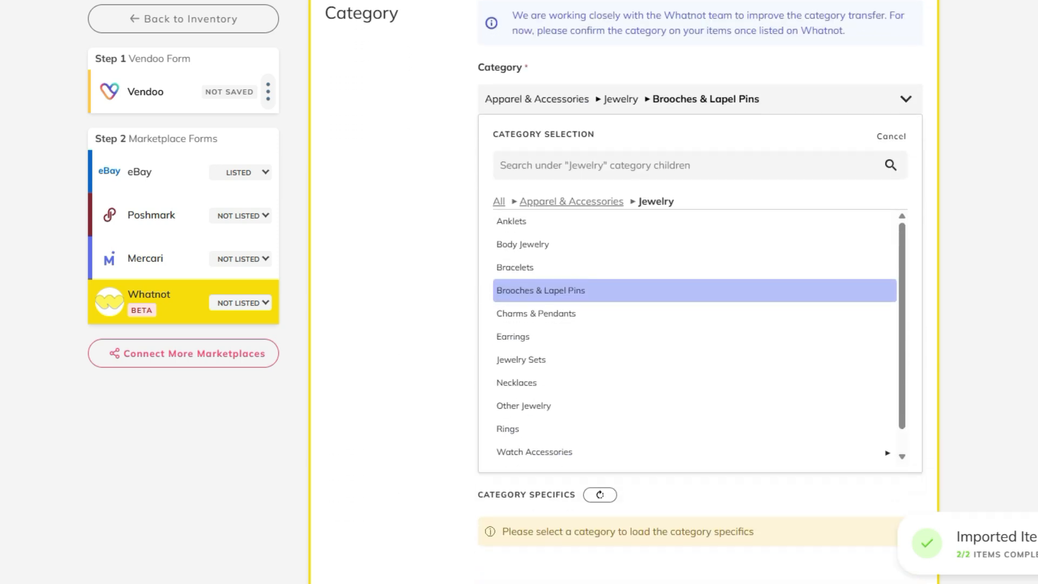
{"action": "scroll", "coordinate": [622, 292], "scroll_direction": "down", "scroll_amount": 1}
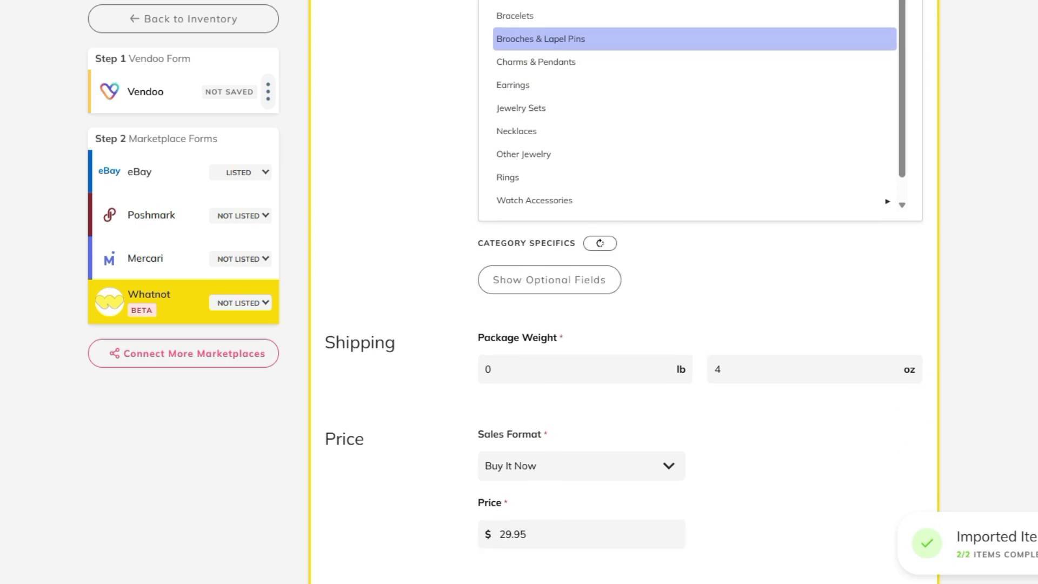
{"action": "left_click", "coordinate": [549, 280]}
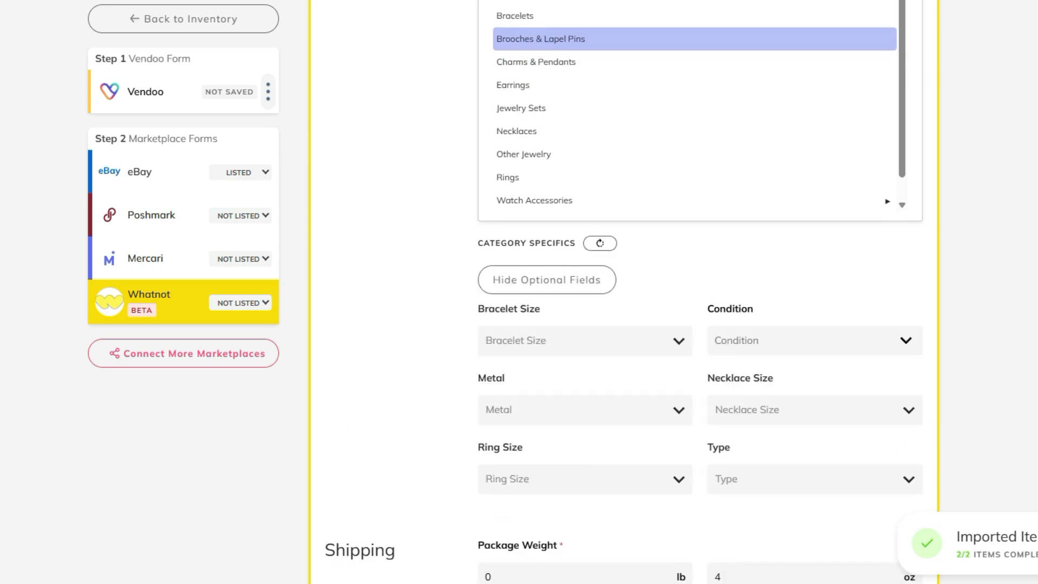
{"action": "scroll", "coordinate": [623, 292], "scroll_direction": "down", "scroll_amount": 1}
{"action": "left_click", "coordinate": [485, 337]}
{"action": "key", "text": "Down"}
{"action": "key", "text": "Down"}
{"action": "key", "text": "Down"}
{"action": "key", "text": "Down"}
{"action": "key", "text": "Down"}
{"action": "key", "text": "Down"}
{"action": "key", "text": "Down"}
{"action": "key", "text": "Down"}
{"action": "key", "text": "Down"}
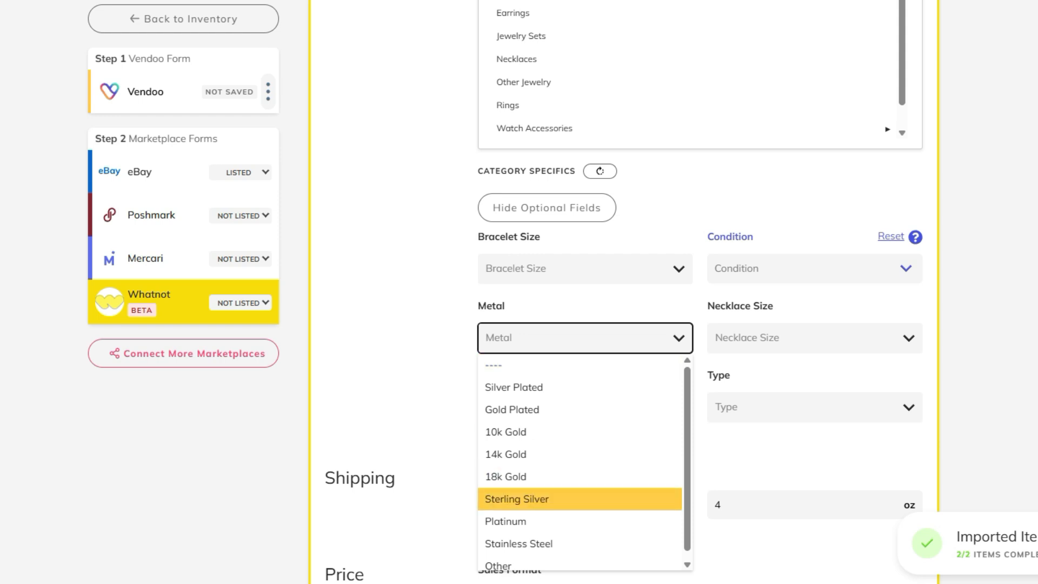
{"action": "key", "text": "Return"}
Step: Set the flower pot brooch's condition to Pre-owned - Good
{"action": "key", "text": "Tab"}
{"action": "key", "text": "Down"}
{"action": "key", "text": "Down"}
{"action": "key", "text": "Down"}
{"action": "key", "text": "Down"}
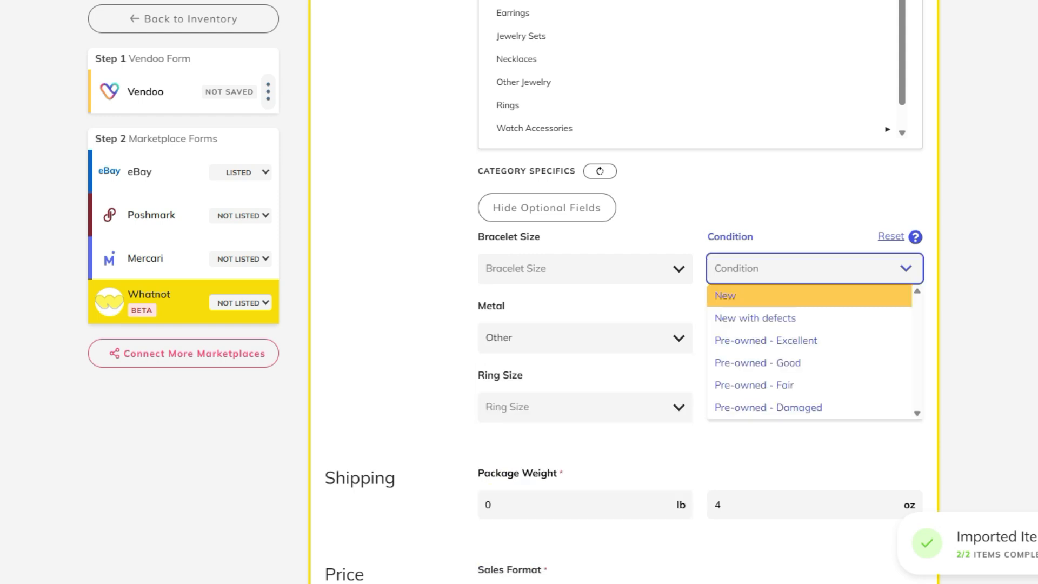
{"action": "key", "text": "Return"}
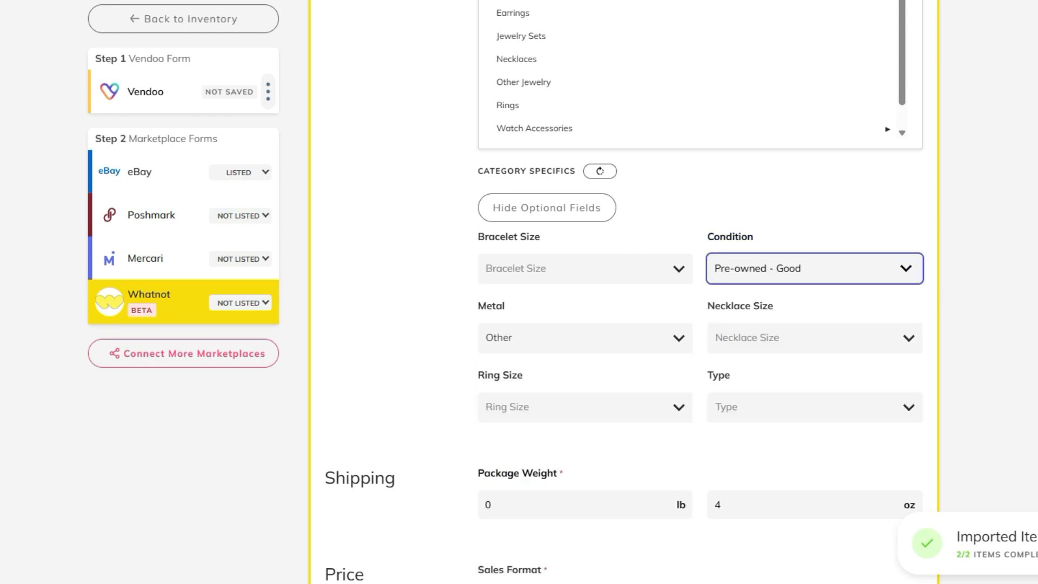
Step: Set the flower pot brooch's type to Brooch in the category specifics
{"action": "key", "text": "Tab"}
{"action": "key", "text": "Down"}
{"action": "key", "text": "Down"}
{"action": "key", "text": "Down"}
{"action": "key", "text": "Down"}
{"action": "key", "text": "Down"}
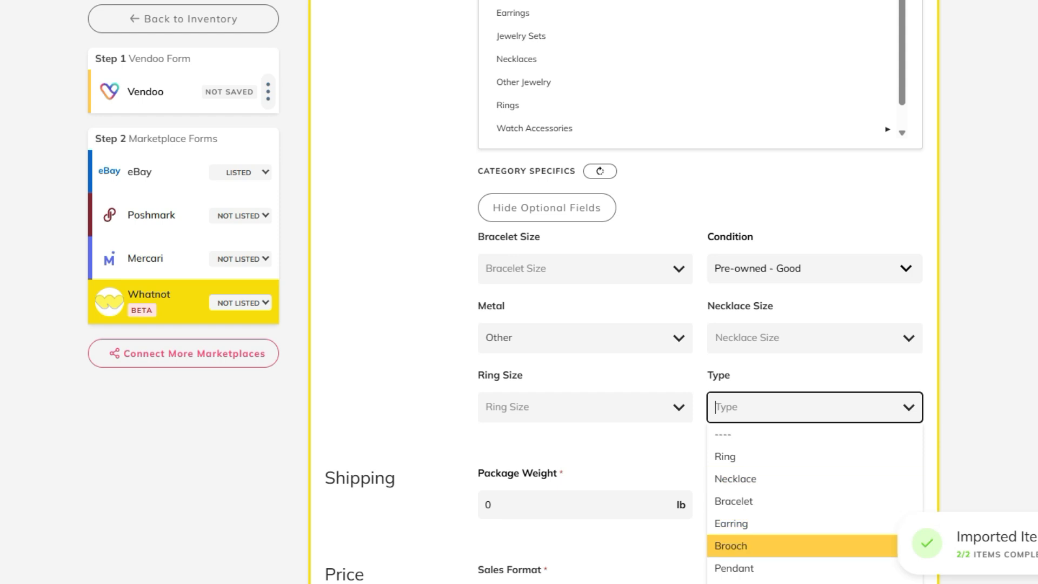
{"action": "key", "text": "Return"}
Step: Set the package weight to 3 oz and list the flower pot brooch on Whatnot
{"action": "scroll", "coordinate": [624, 296], "scroll_direction": "down", "scroll_amount": 4}
{"action": "key", "text": "Tab"}
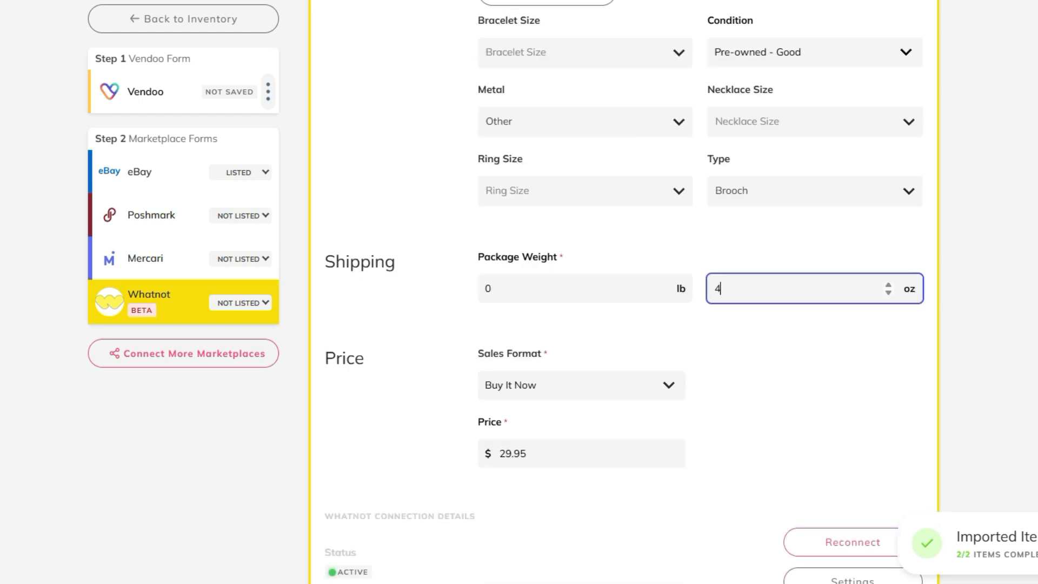
{"action": "type", "text": "3"}
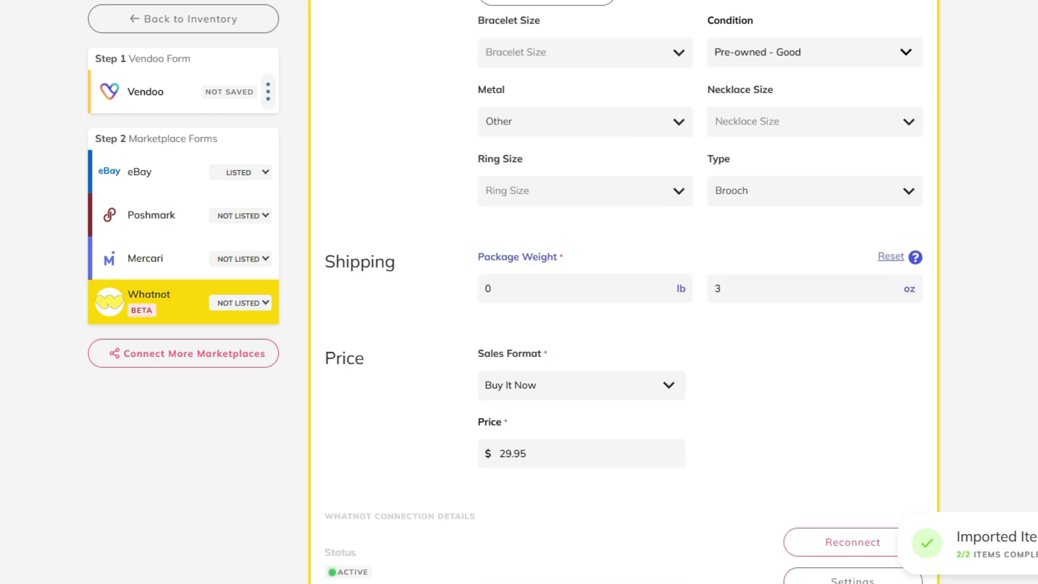
{"action": "scroll", "coordinate": [624, 296], "scroll_direction": "down", "scroll_amount": 3}
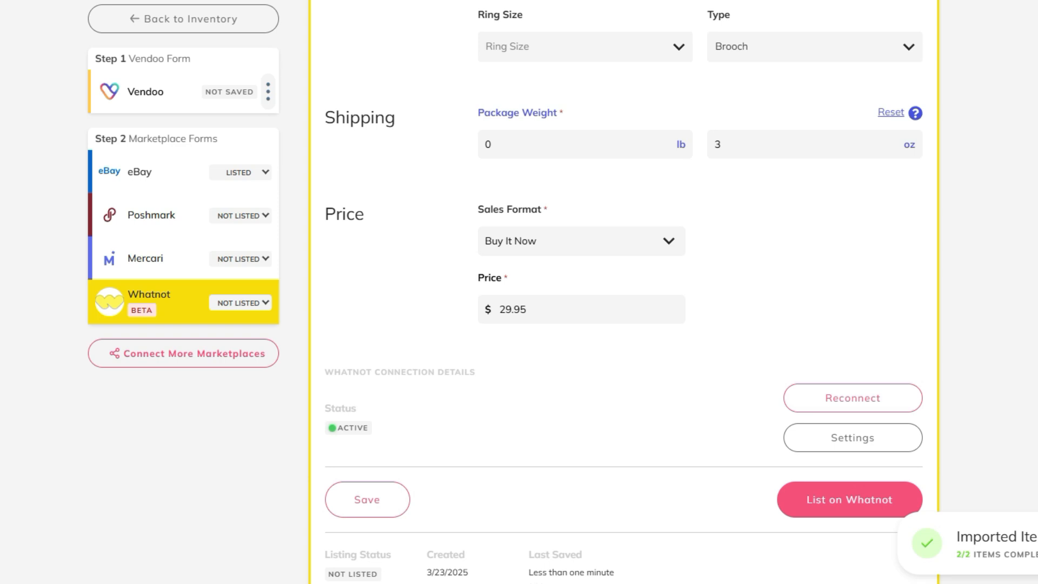
{"action": "left_click", "coordinate": [849, 500]}
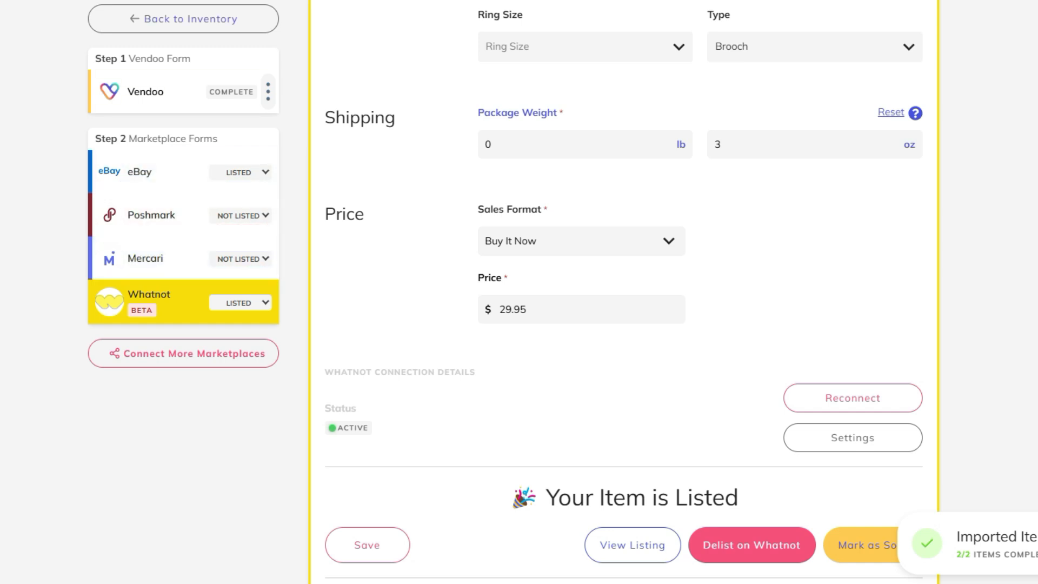
Step: Return to the inventory and open the Whatnot form of the Vintage MURANO Millefiori brooch
{"action": "left_click", "coordinate": [183, 18]}
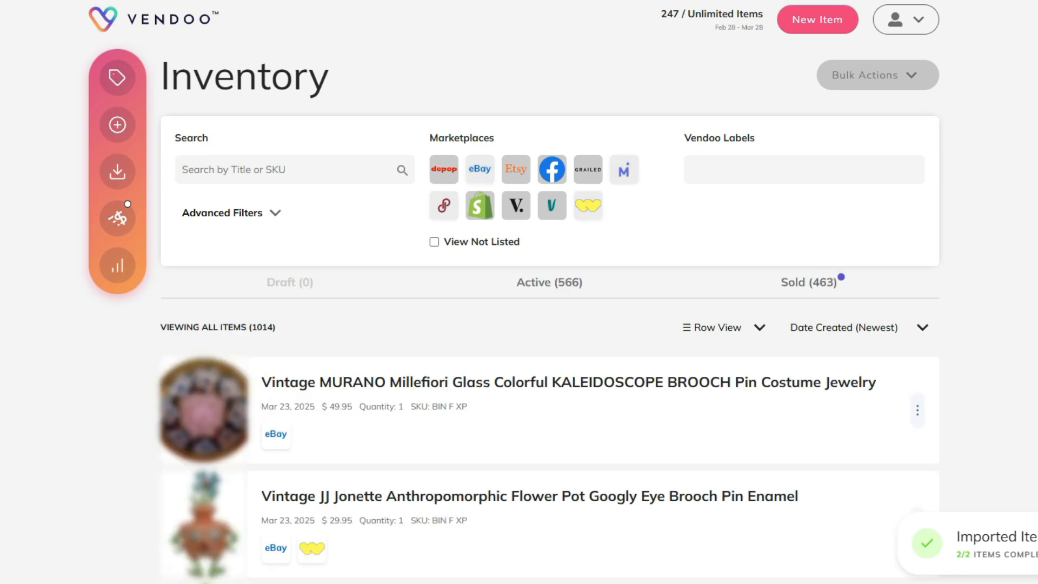
{"action": "scroll", "coordinate": [562, 206], "scroll_direction": "up", "scroll_amount": 5}
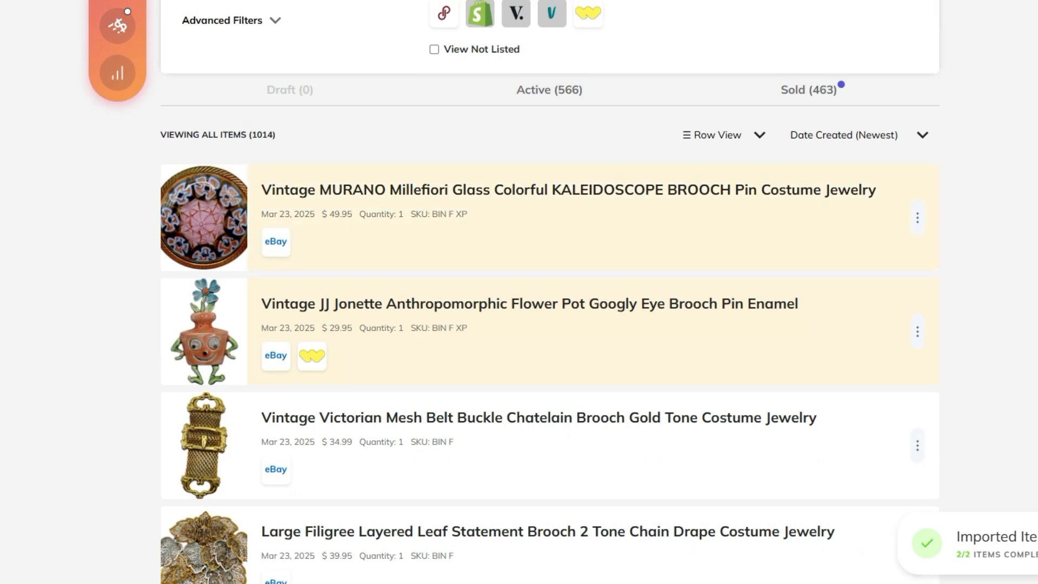
{"action": "left_click", "coordinate": [562, 192]}
{"action": "left_click", "coordinate": [173, 346]}
Step: Review the MURANO brooch's photos, title, description, category, package weight and price on the Whatnot form
{"action": "scroll", "coordinate": [676, 261], "scroll_direction": "down", "scroll_amount": 1}
{"action": "scroll", "coordinate": [675, 261], "scroll_direction": "down", "scroll_amount": 8}
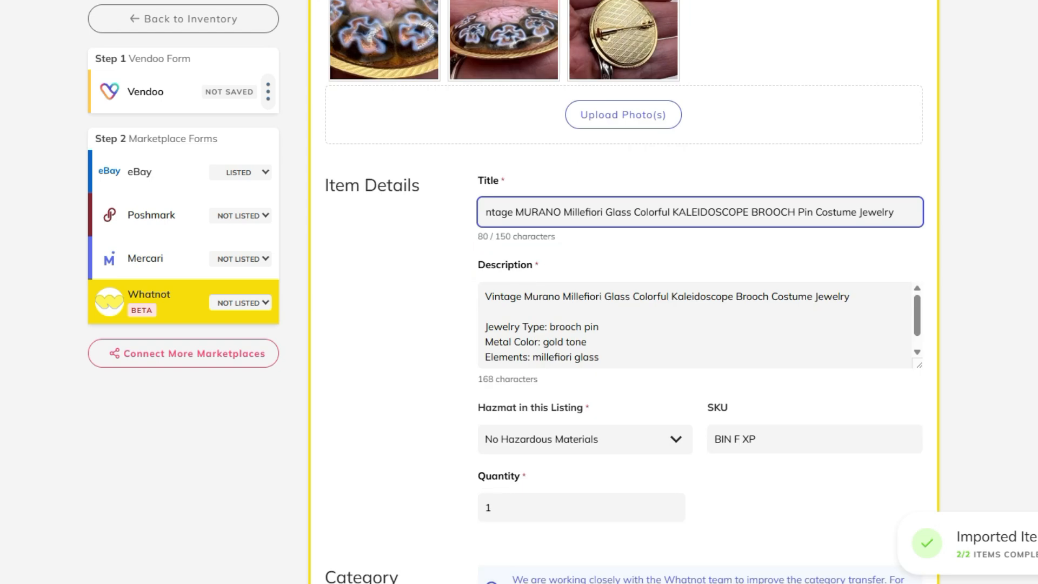
{"action": "scroll", "coordinate": [622, 292], "scroll_direction": "up", "scroll_amount": 8}
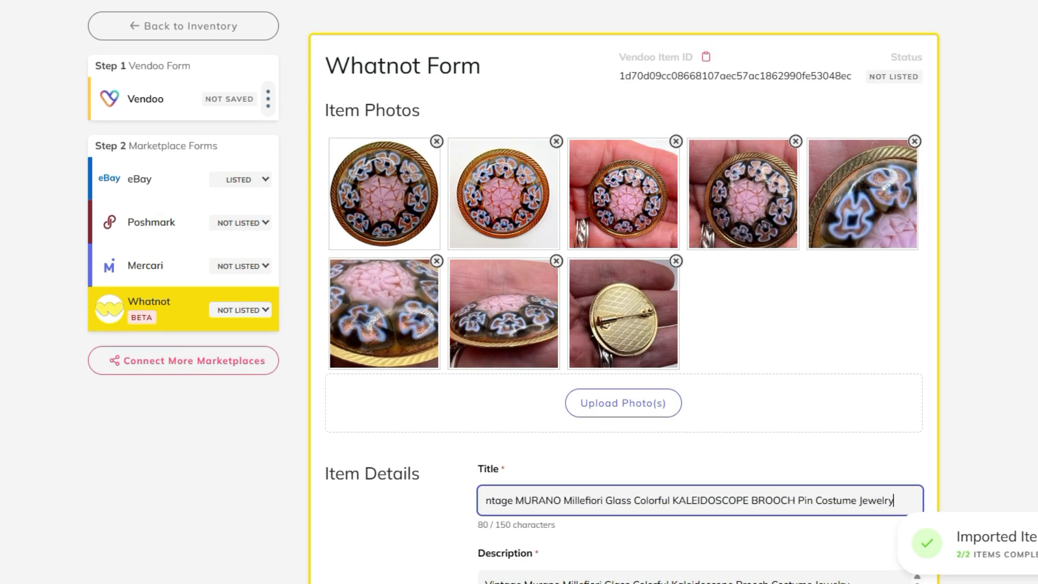
{"action": "scroll", "coordinate": [622, 292], "scroll_direction": "down", "scroll_amount": 16}
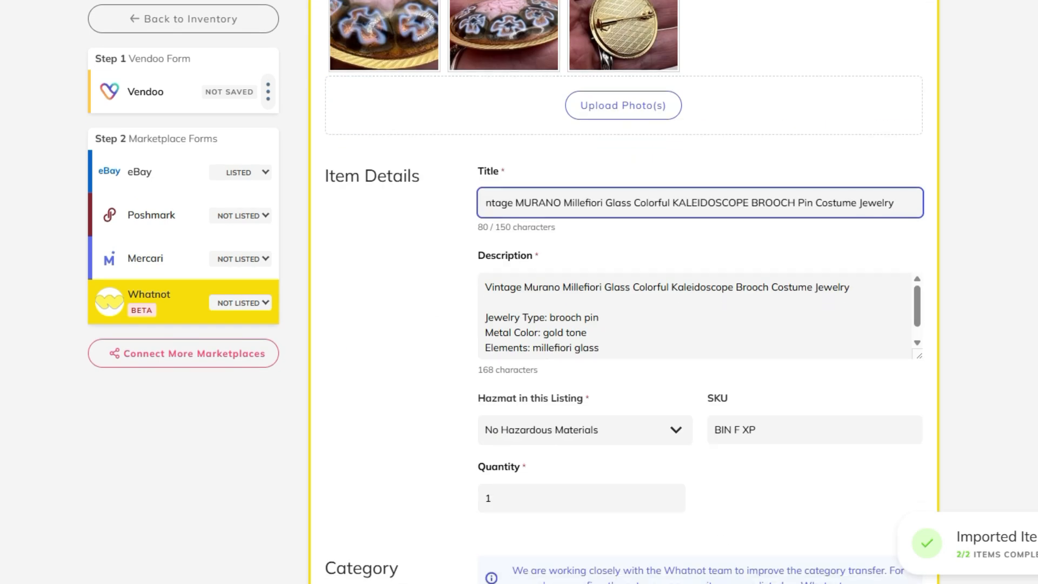
{"action": "scroll", "coordinate": [621, 292], "scroll_direction": "down", "scroll_amount": 10}
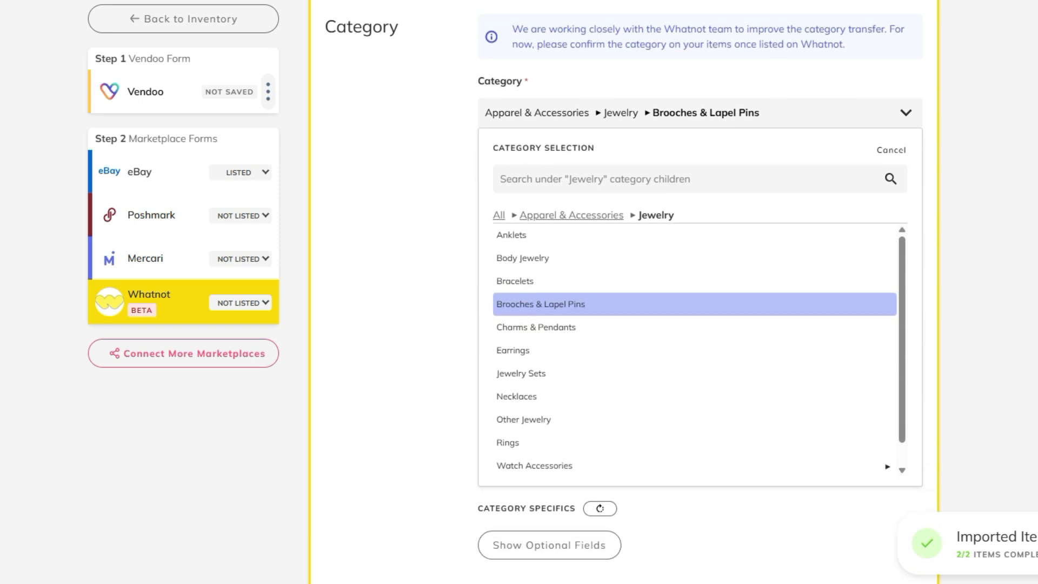
{"action": "scroll", "coordinate": [622, 292], "scroll_direction": "down", "scroll_amount": 6}
{"action": "scroll", "coordinate": [621, 292], "scroll_direction": "up", "scroll_amount": 4}
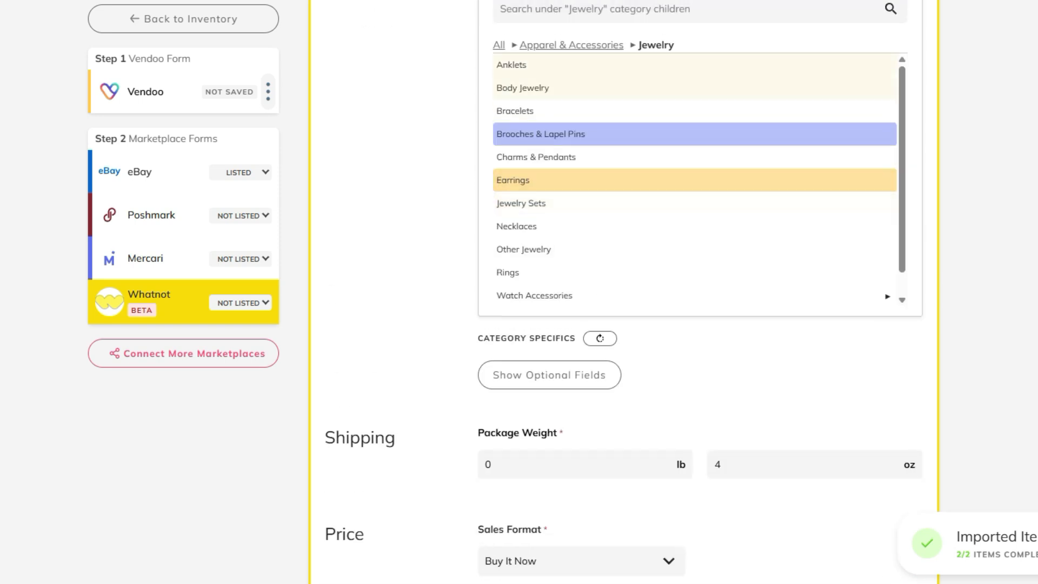
{"action": "scroll", "coordinate": [621, 292], "scroll_direction": "down", "scroll_amount": 6}
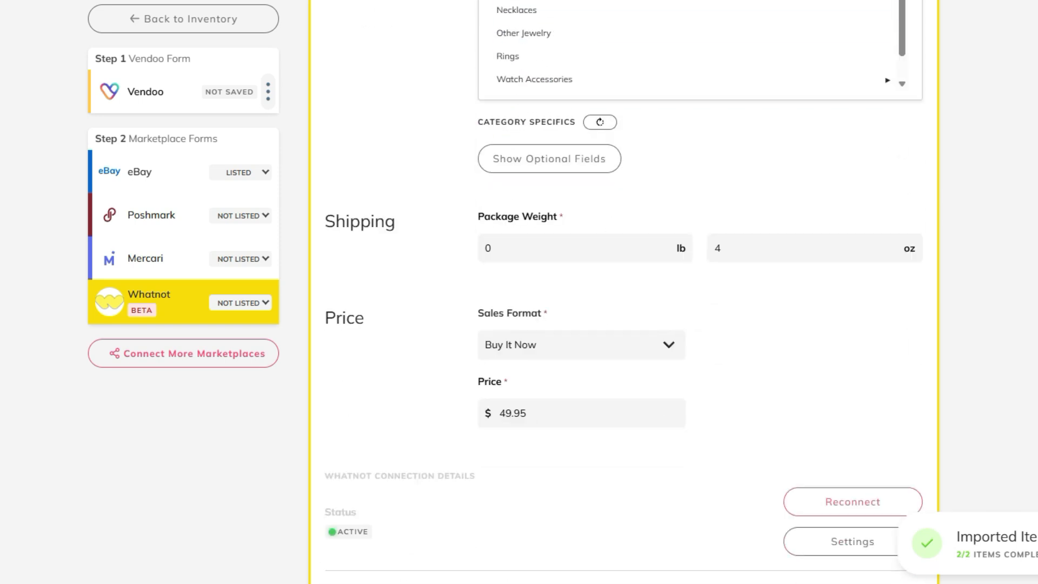
Step: Show the optional category specifics of the MURANO brooch and set its metal to Other
{"action": "left_click", "coordinate": [549, 158]}
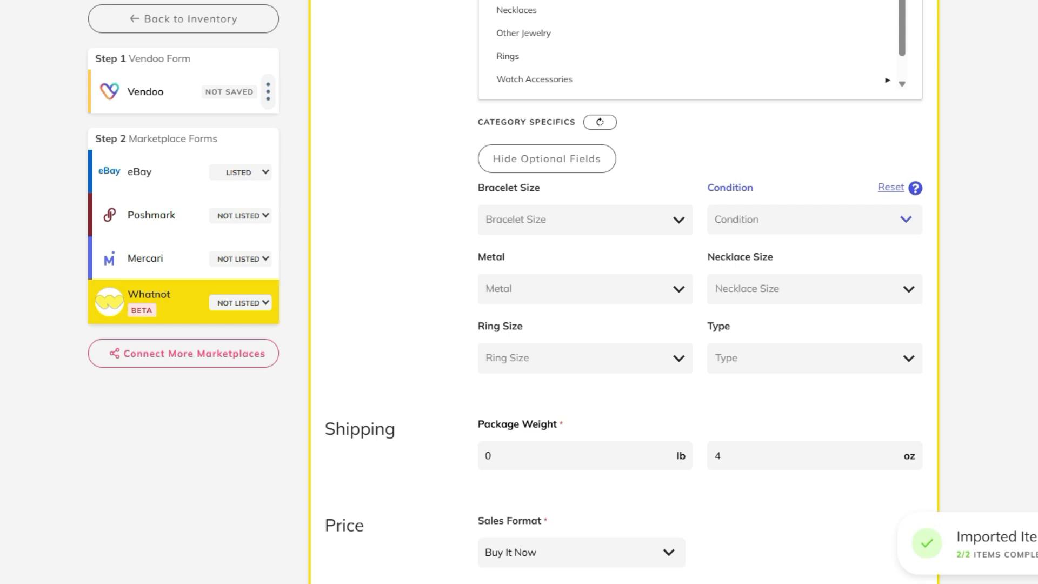
{"action": "left_click", "coordinate": [580, 289]}
{"action": "scroll", "coordinate": [579, 401], "scroll_direction": "down", "scroll_amount": 1}
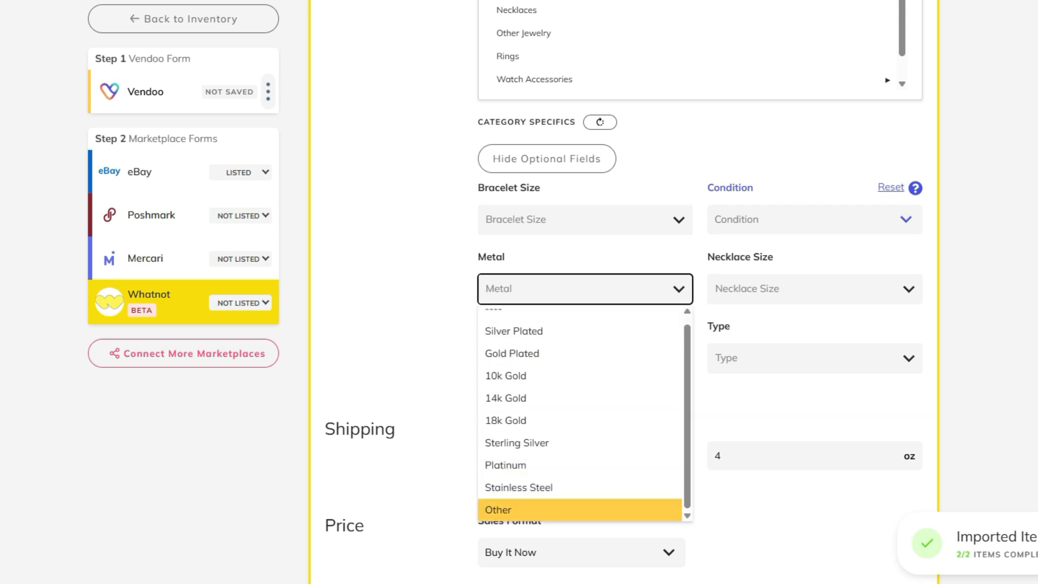
{"action": "left_click", "coordinate": [579, 510]}
Step: Set the MURANO brooch's condition to Pre-owned - Good and its type to Brooch
{"action": "left_click", "coordinate": [808, 219]}
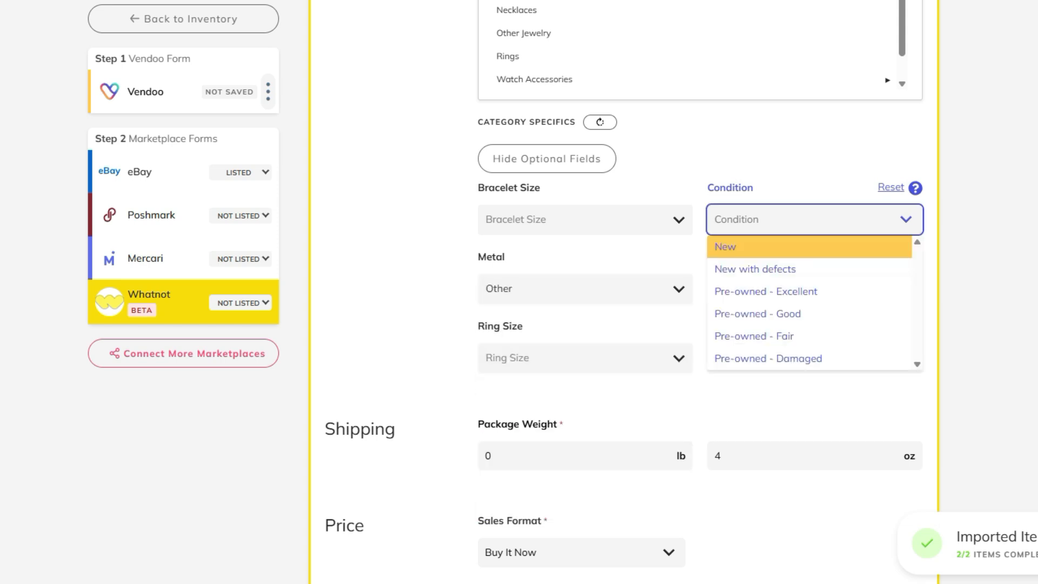
{"action": "key", "text": "Down"}
{"action": "key", "text": "Down"}
{"action": "key", "text": "Down"}
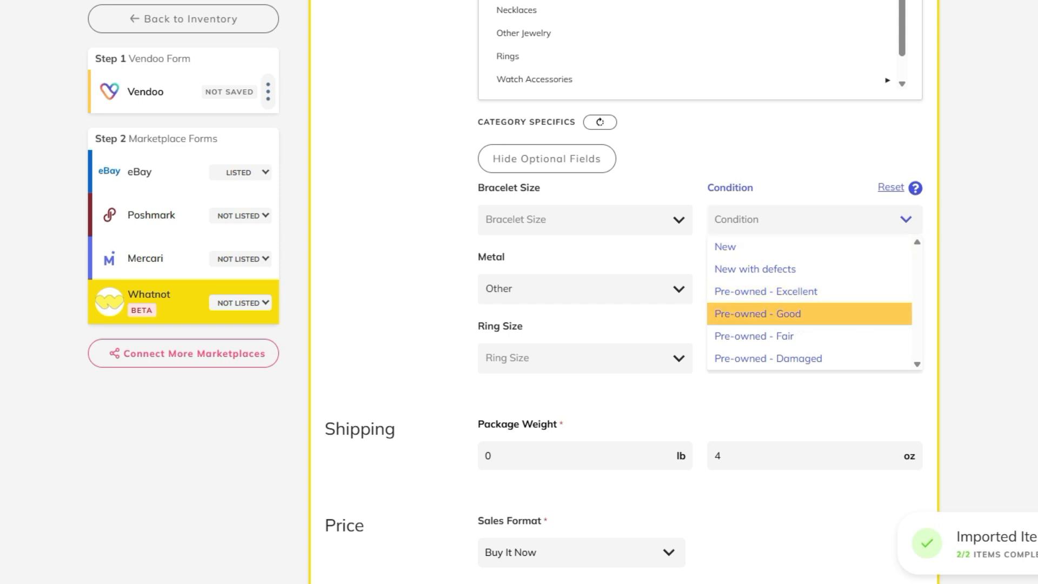
{"action": "key", "text": "Return"}
{"action": "left_click", "coordinate": [809, 358]}
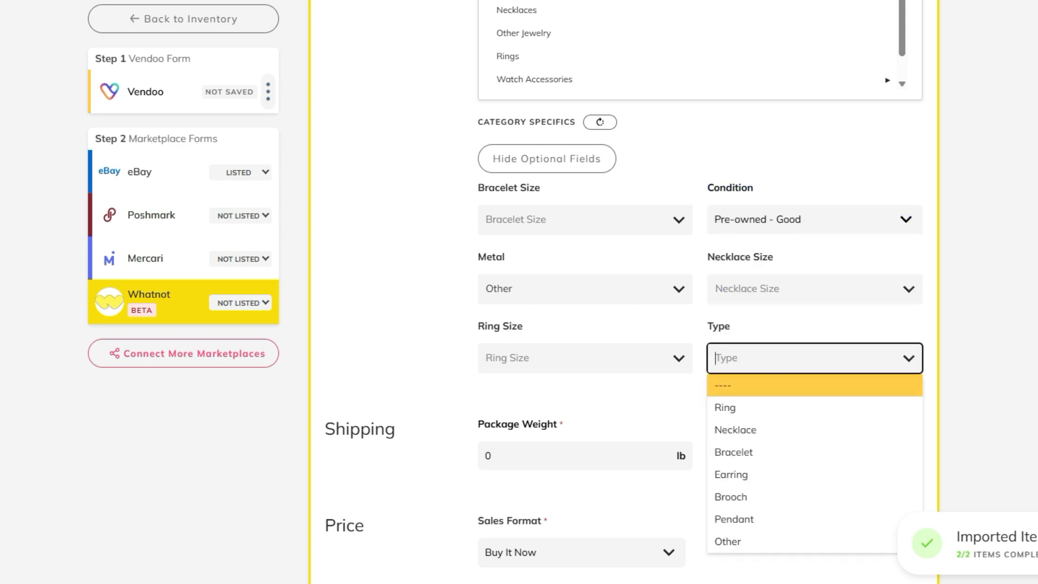
{"action": "left_click", "coordinate": [808, 497]}
Step: Set the MURANO brooch's package weight to 3 oz and list it on Whatnot
{"action": "double_click", "coordinate": [718, 456]}
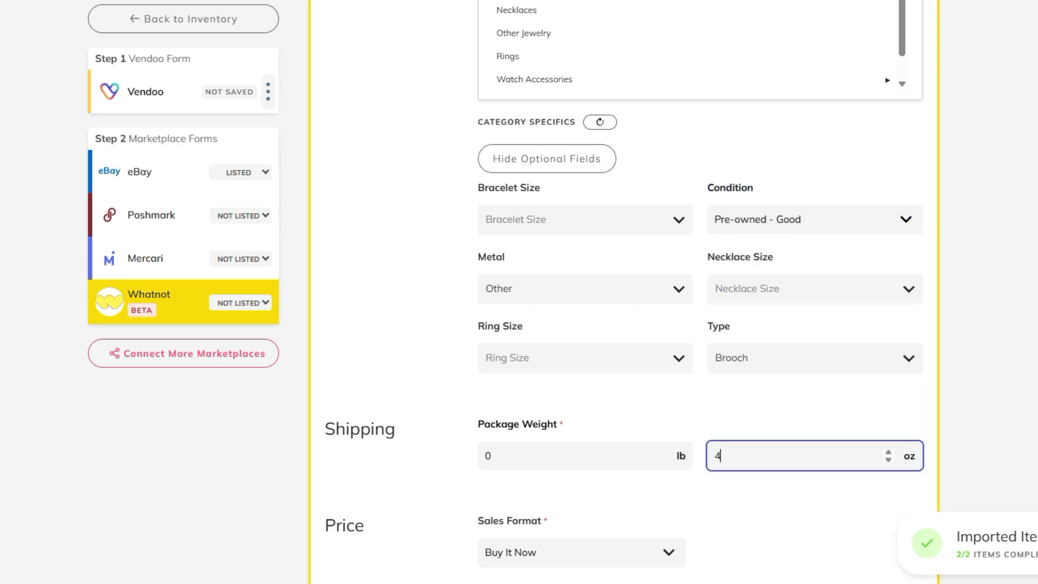
{"action": "type", "text": "3"}
{"action": "left_click", "coordinate": [767, 503]}
{"action": "scroll", "coordinate": [622, 292], "scroll_direction": "down", "scroll_amount": 6}
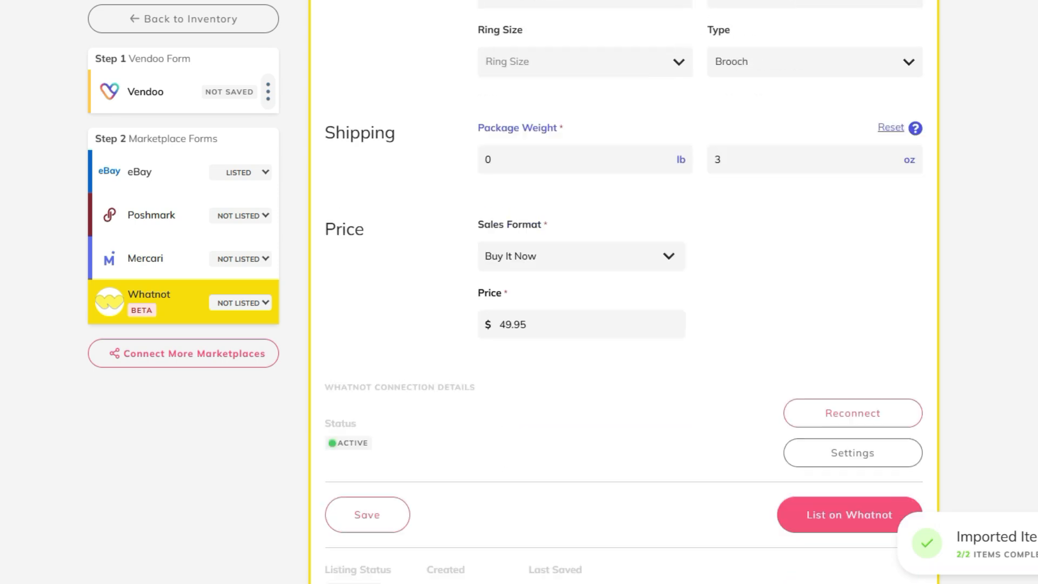
{"action": "left_click", "coordinate": [849, 450]}
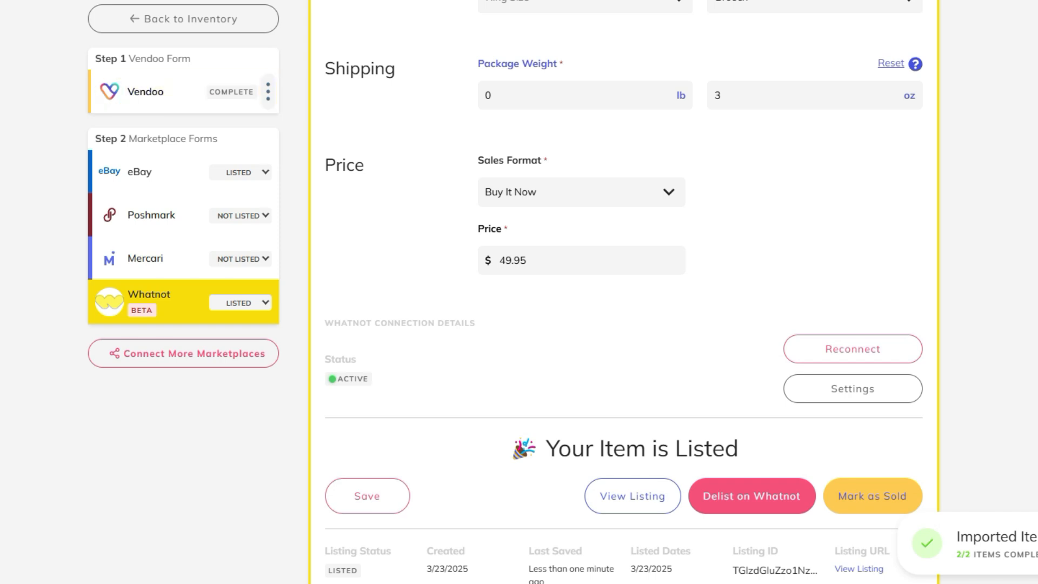
Step: Return to the Vendoo inventory and check which marketplaces the two crosslisted brooches are on
{"action": "left_click", "coordinate": [184, 19]}
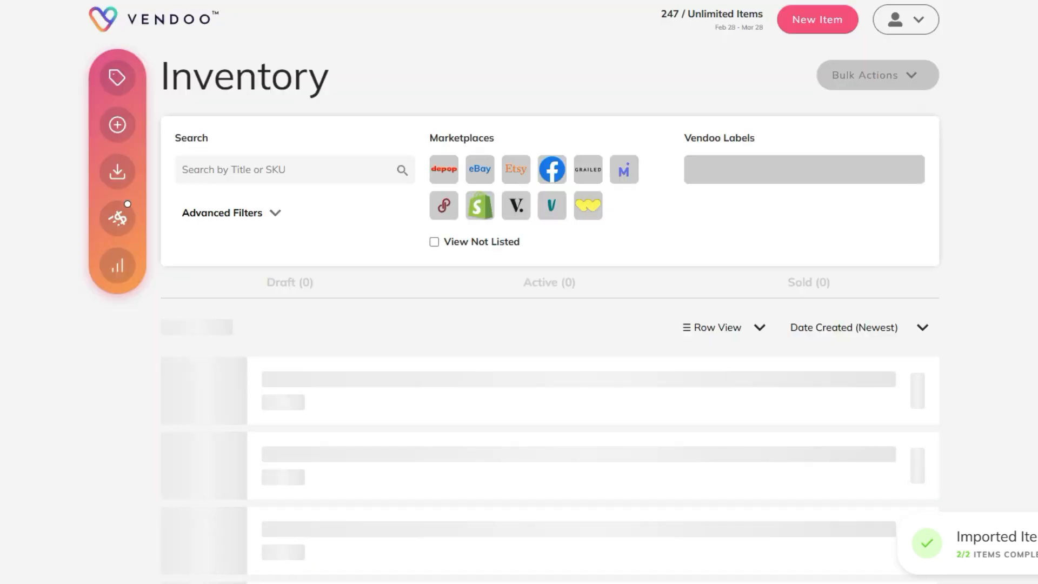
{"action": "scroll", "coordinate": [519, 292], "scroll_direction": "down", "scroll_amount": 7}
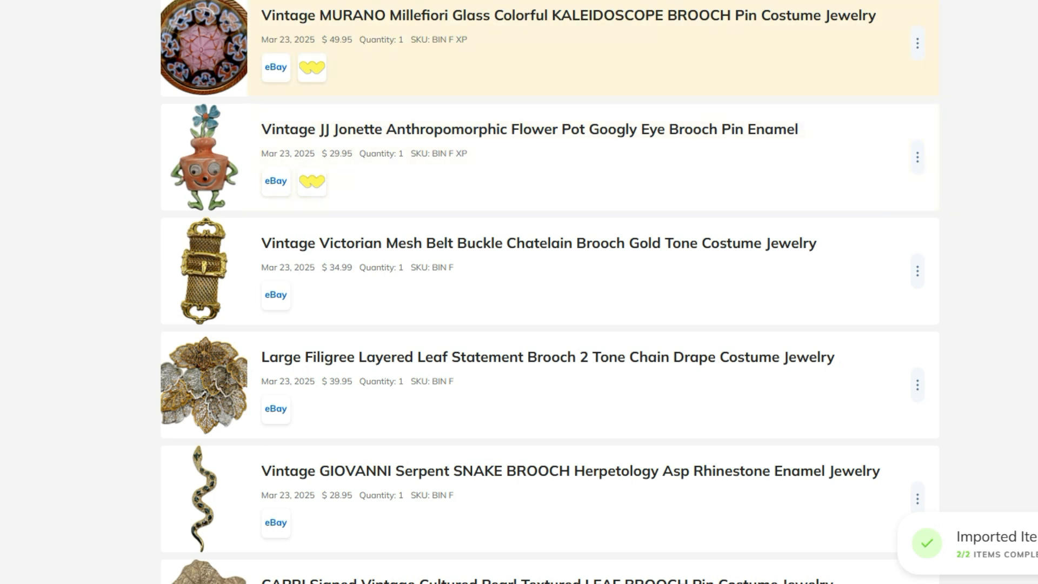
{"action": "scroll", "coordinate": [519, 291], "scroll_direction": "up", "scroll_amount": 4}
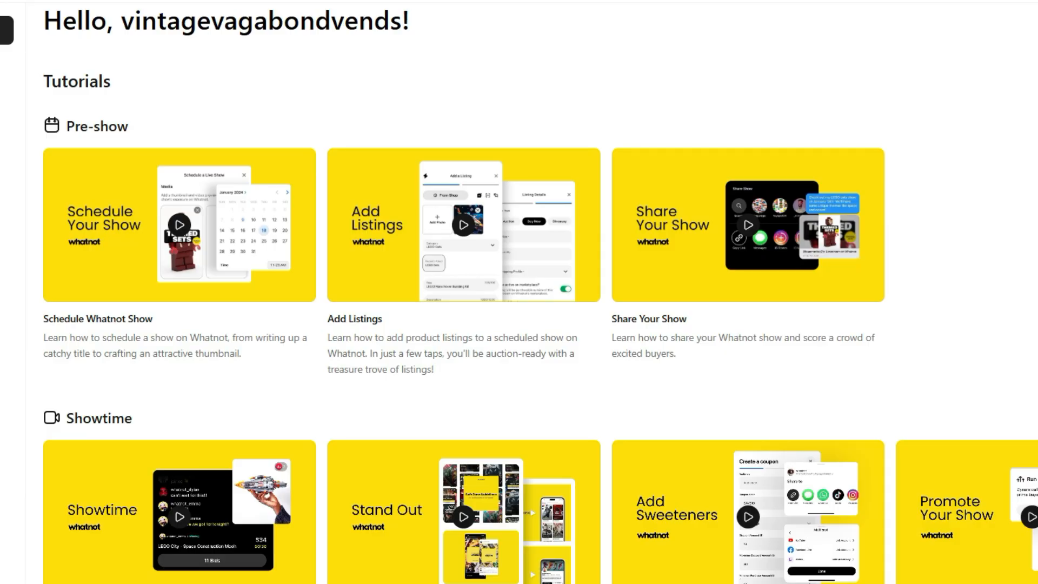
Step: In Whatnot, go to the inventory and open the JJ Jonette flower pot brooch for editing
{"action": "left_click", "coordinate": [6, 62]}
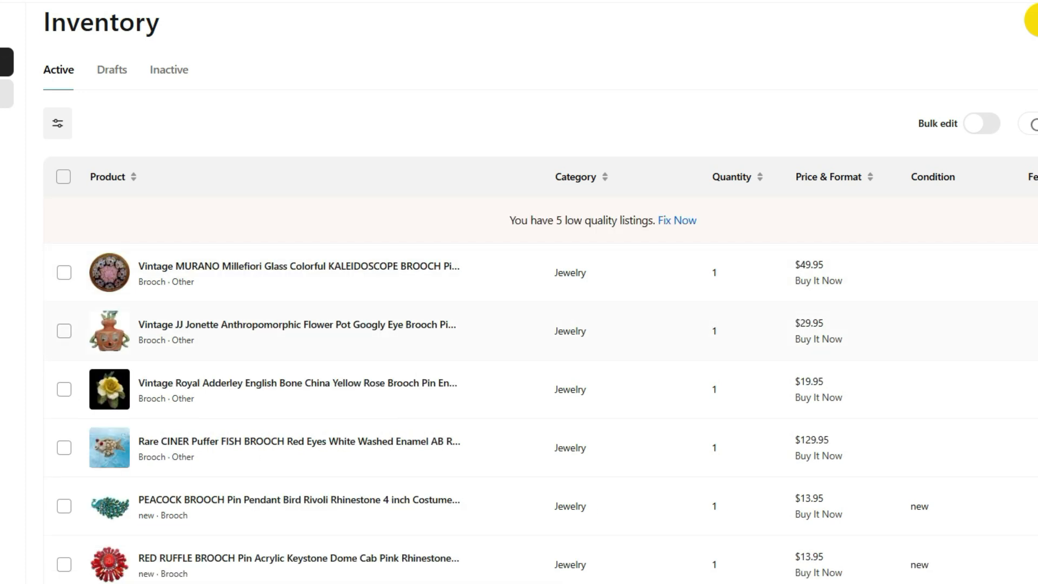
{"action": "left_click", "coordinate": [351, 325]}
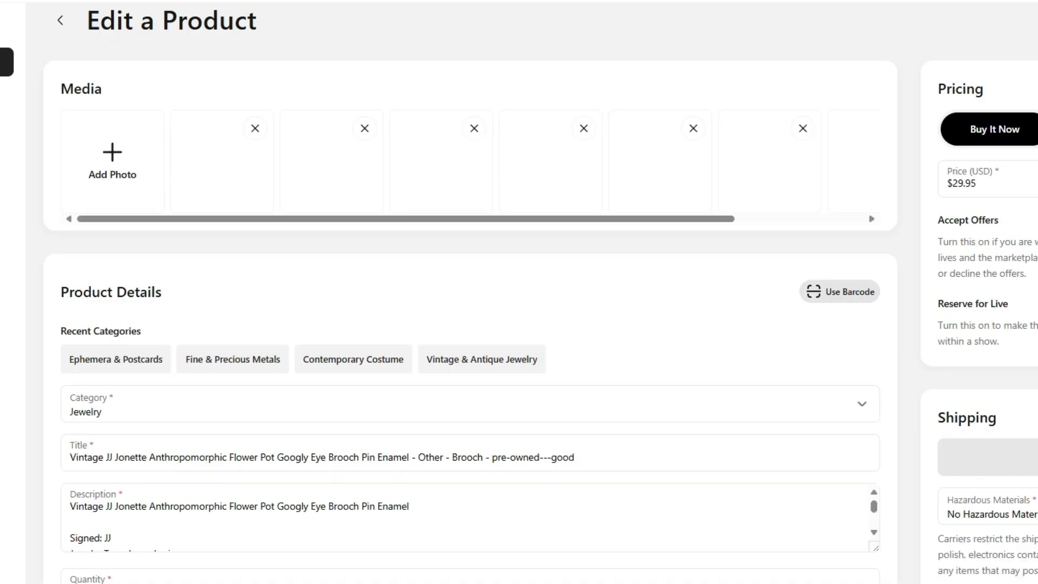
{"action": "scroll", "coordinate": [351, 325], "scroll_direction": "down", "scroll_amount": 2}
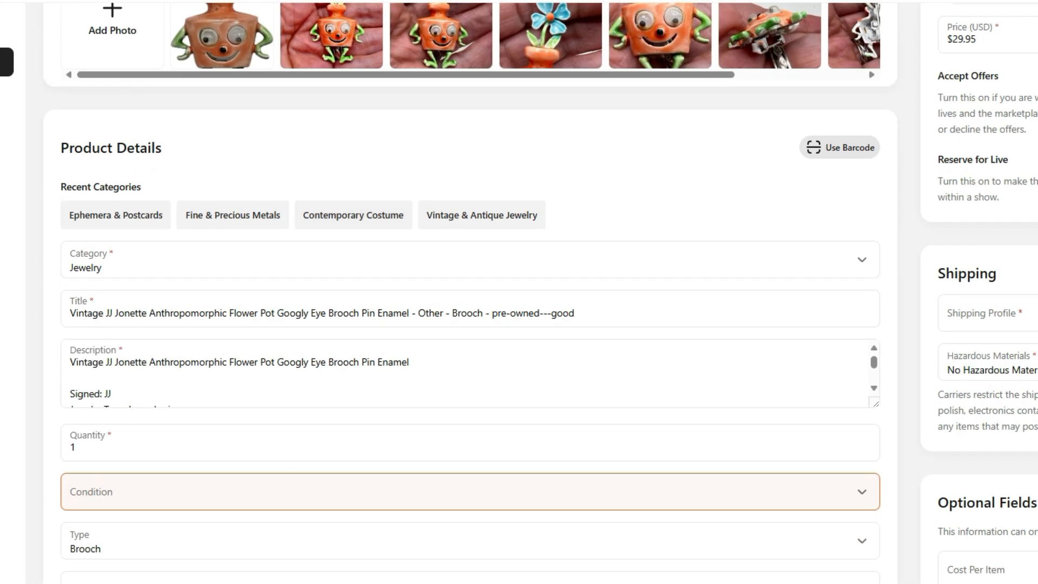
Step: Set the flower pot brooch's category to Vintage & Antique Jewelry and its condition to Pre-owned - Good
{"action": "left_click", "coordinate": [482, 214]}
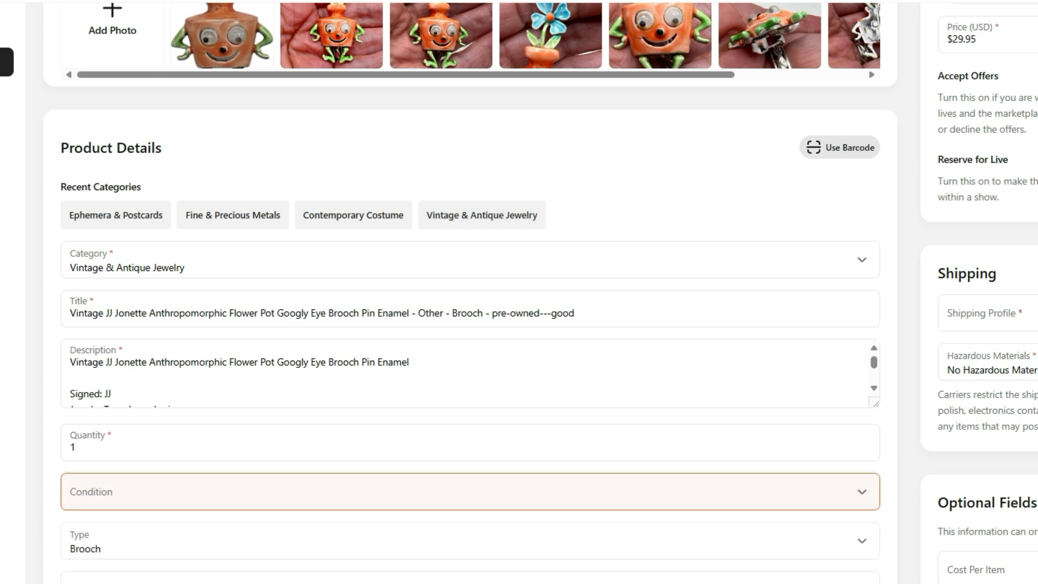
{"action": "scroll", "coordinate": [470, 292], "scroll_direction": "down", "scroll_amount": 2}
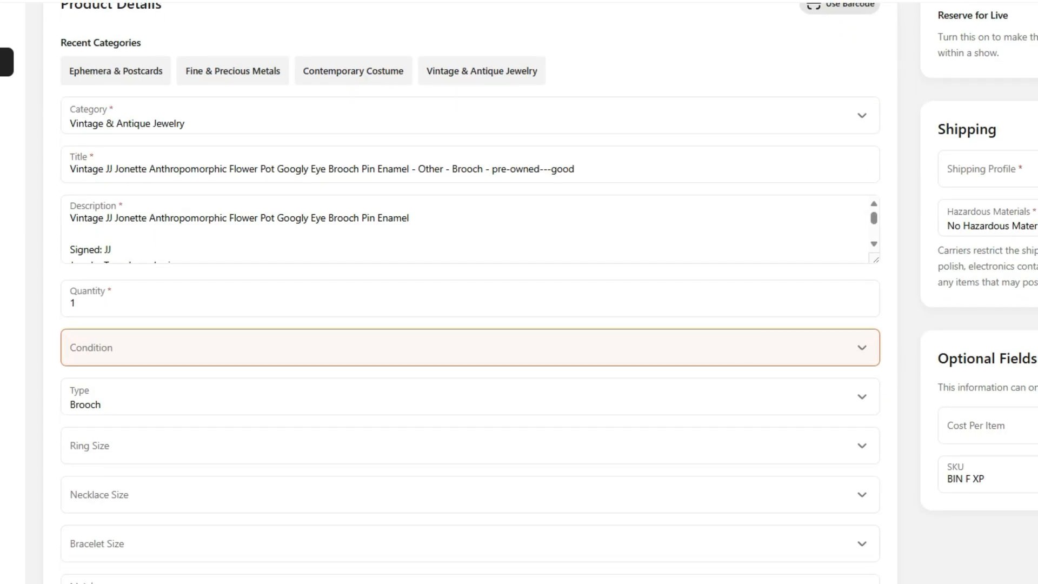
{"action": "left_click", "coordinate": [469, 347]}
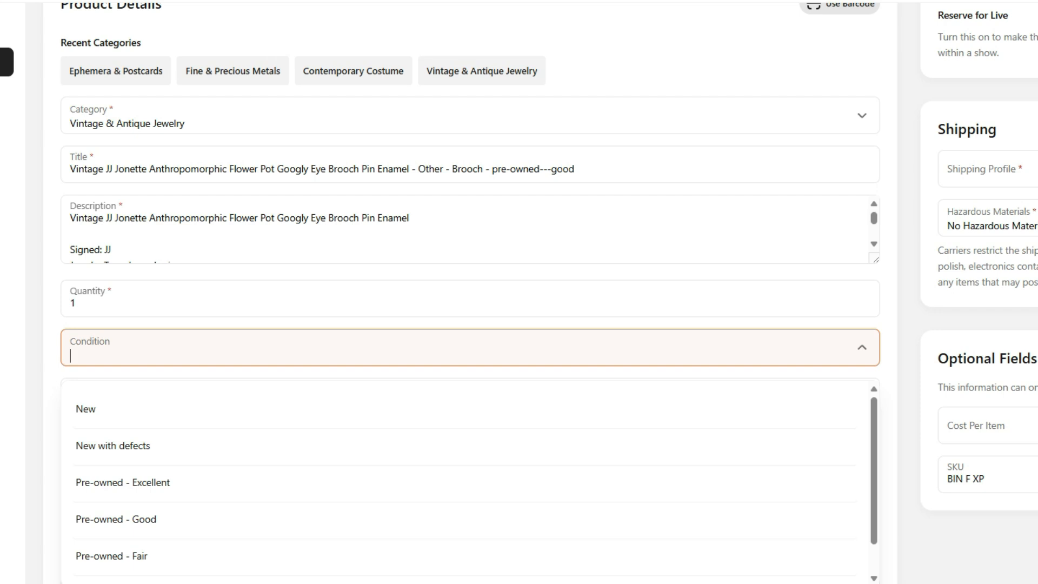
{"action": "key", "text": "Return"}
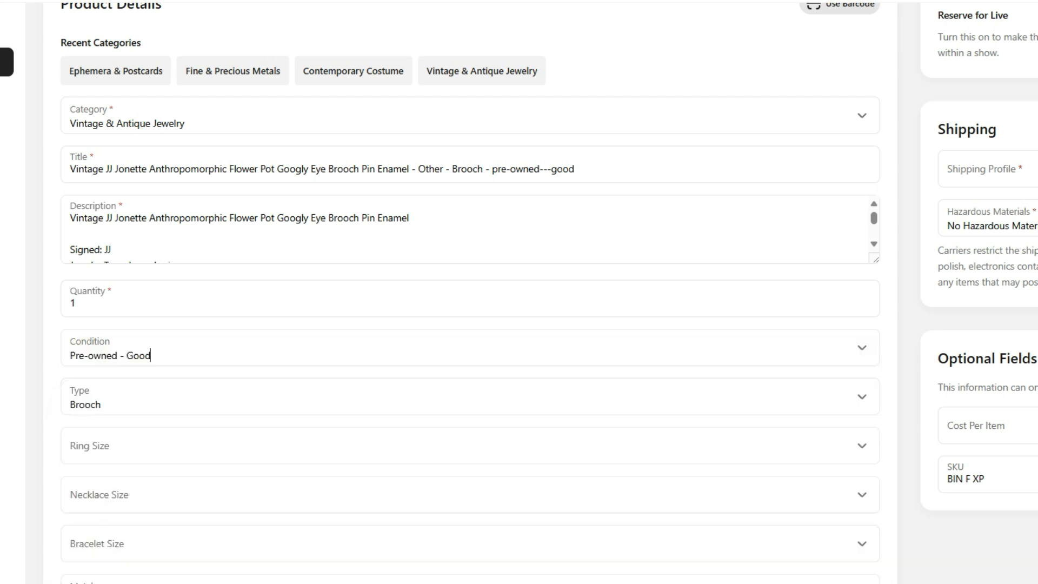
Step: Assign the 1-3 oz shipping profile to the flower pot brooch and save the listing
{"action": "scroll", "coordinate": [470, 292], "scroll_direction": "down", "scroll_amount": 1}
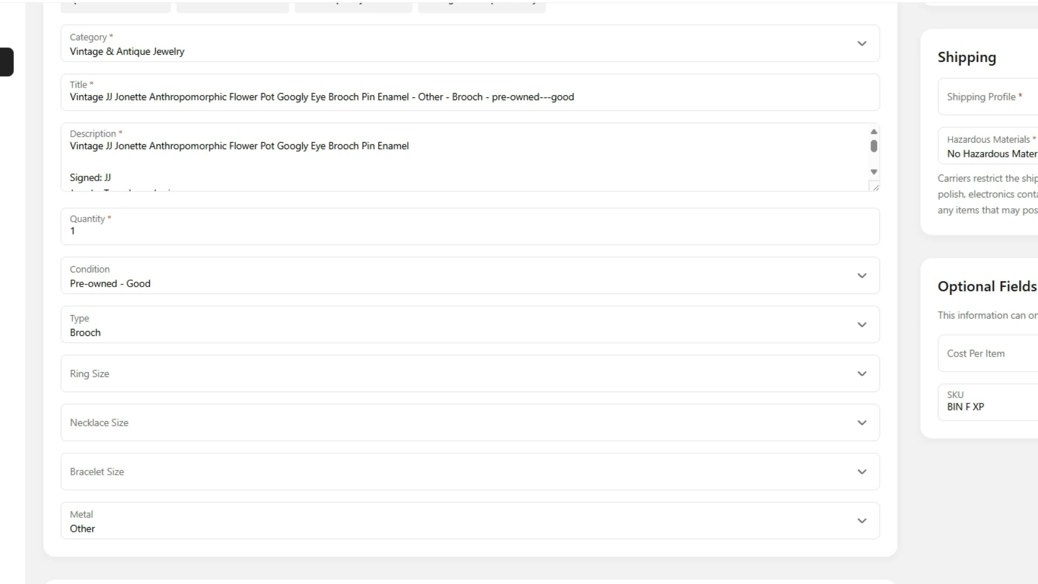
{"action": "scroll", "coordinate": [471, 292], "scroll_direction": "up", "scroll_amount": 2}
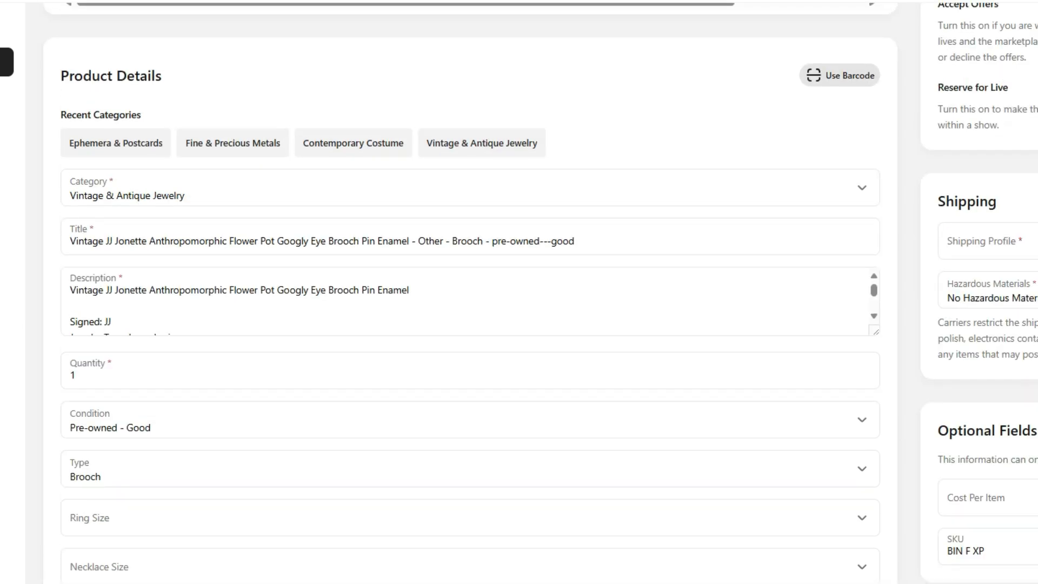
{"action": "left_click", "coordinate": [987, 241]}
{"action": "left_click", "coordinate": [987, 375]}
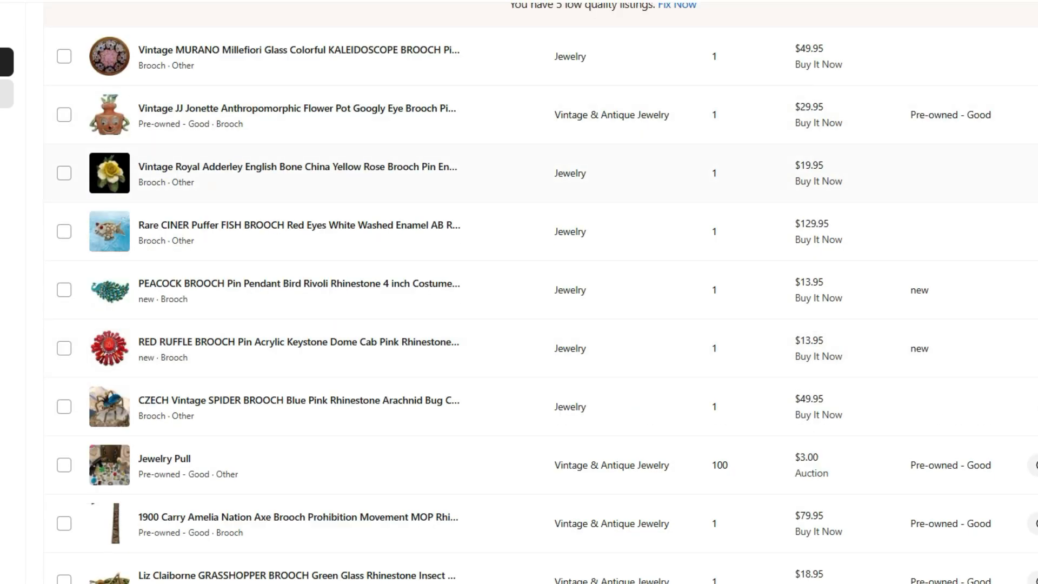
Step: Open the Vintage MURANO Millefiori brooch from the Whatnot inventory for editing
{"action": "scroll", "coordinate": [541, 294], "scroll_direction": "up", "scroll_amount": 4}
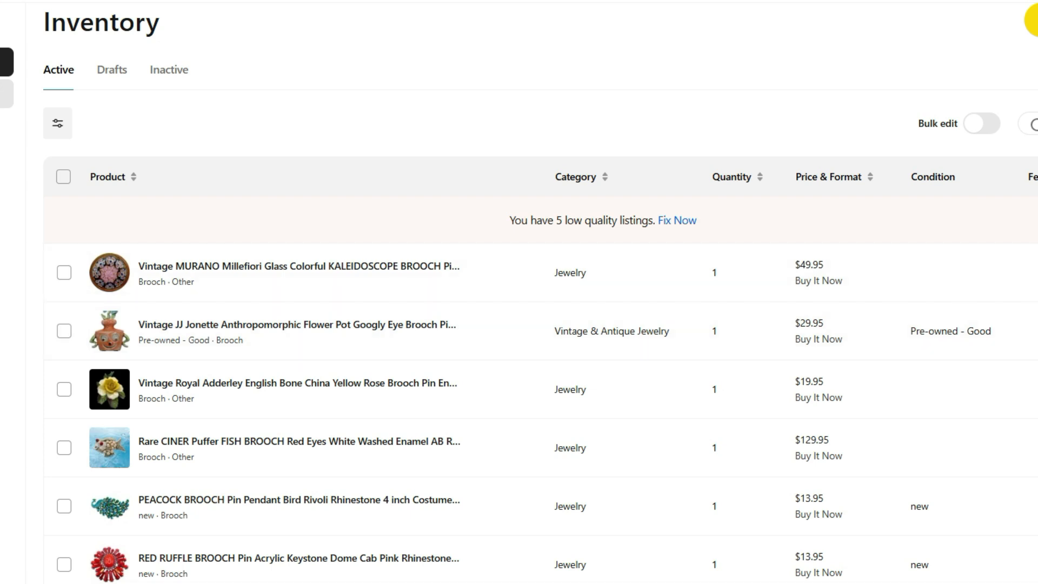
{"action": "scroll", "coordinate": [540, 324], "scroll_direction": "up", "scroll_amount": 1}
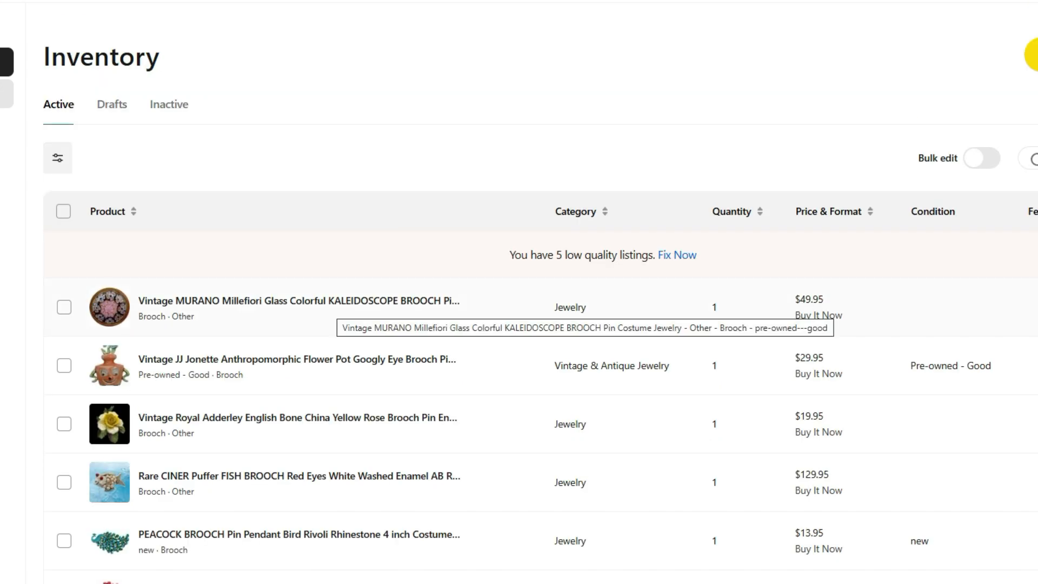
{"action": "left_click", "coordinate": [331, 303]}
{"action": "scroll", "coordinate": [470, 302], "scroll_direction": "down", "scroll_amount": 3}
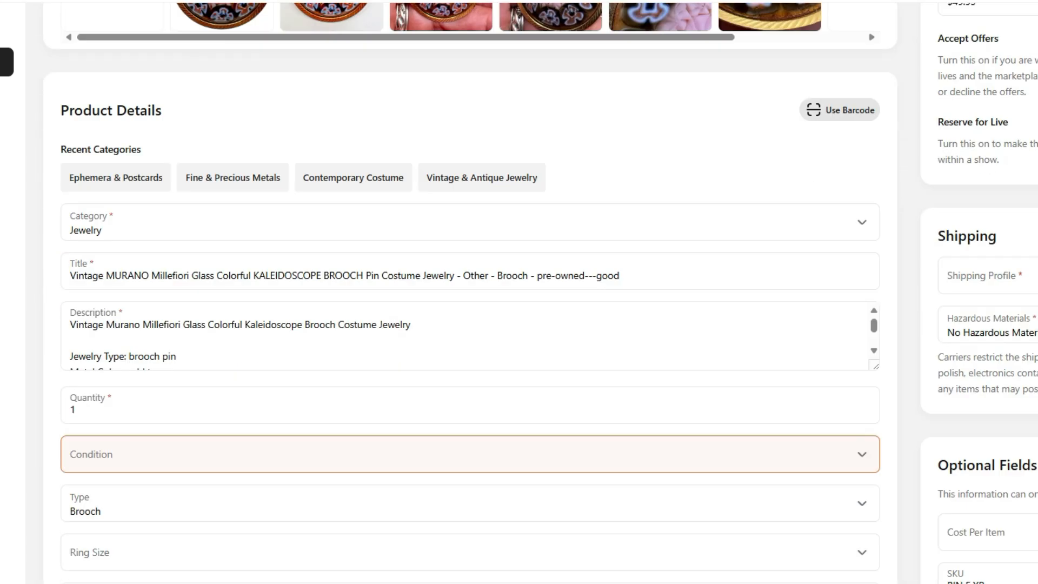
Step: Set the MURANO brooch's category to Vintage & Antique Jewelry and its condition to Pre-owned - Excellent
{"action": "left_click", "coordinate": [489, 181]}
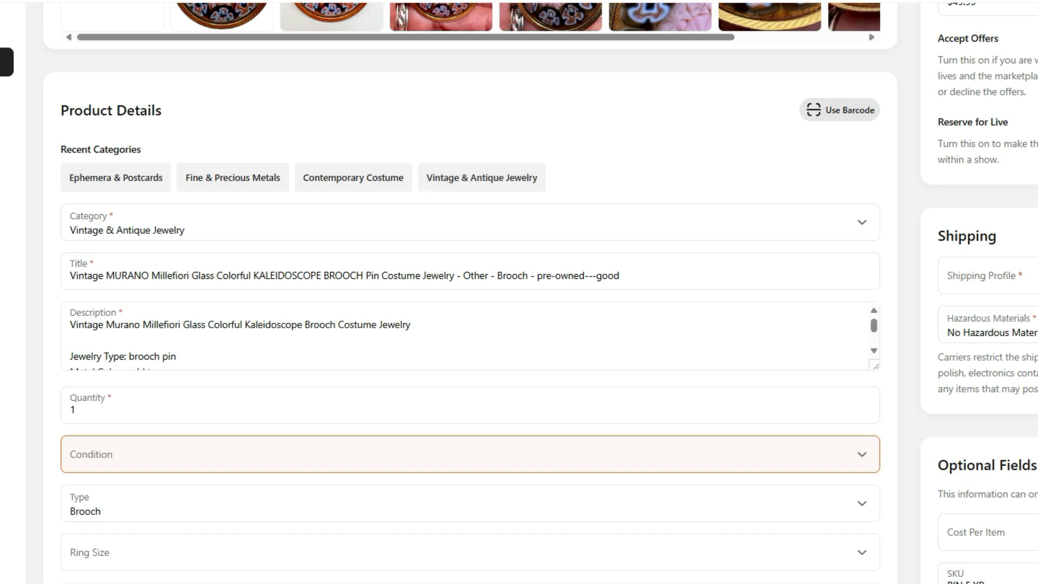
{"action": "scroll", "coordinate": [470, 291], "scroll_direction": "down", "scroll_amount": 4}
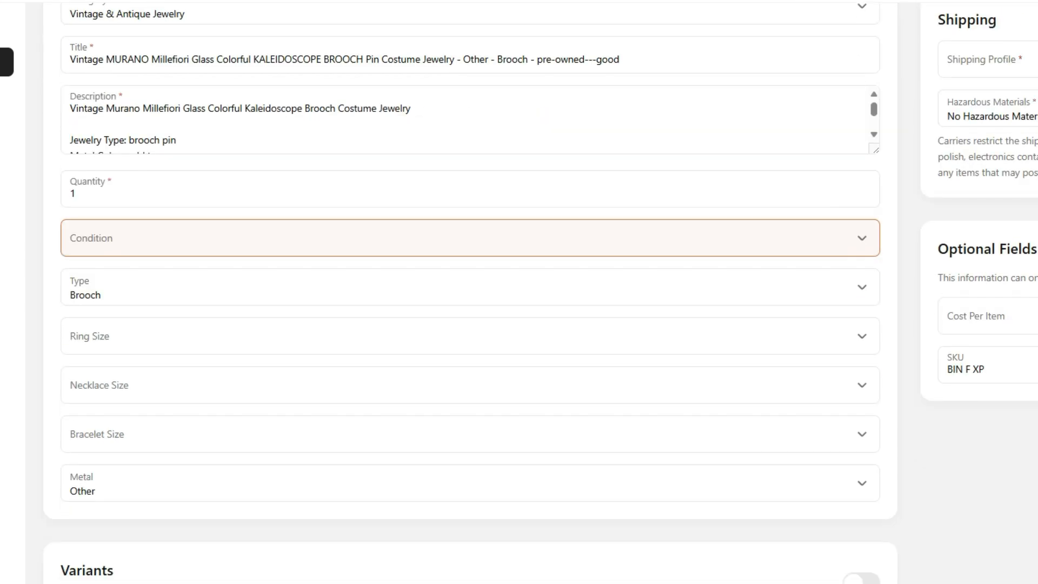
{"action": "left_click", "coordinate": [470, 237]}
{"action": "left_click", "coordinate": [122, 373]}
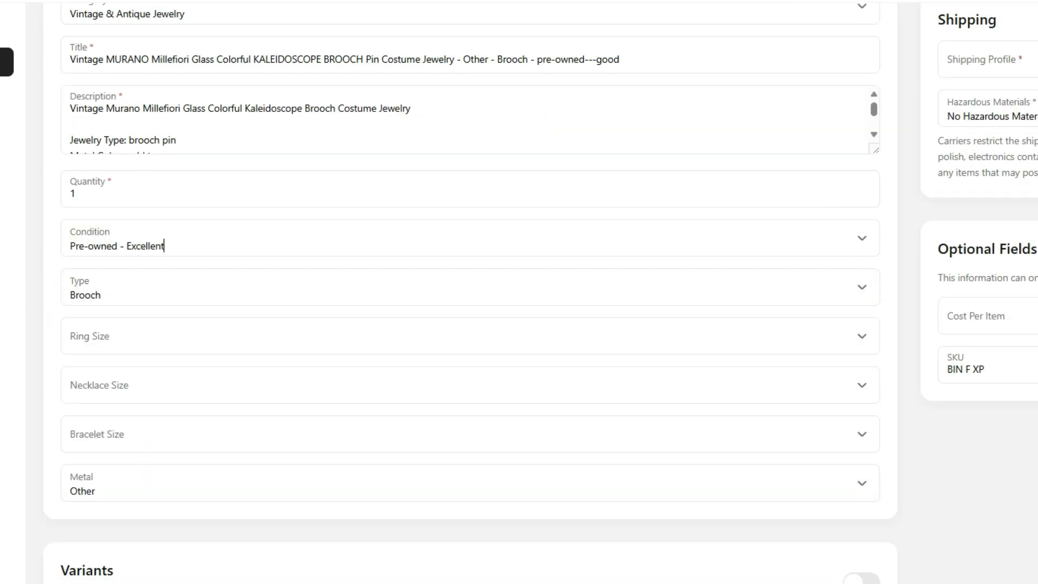
Step: Assign the 1-3 oz shipping profile to the MURANO brooch, save it and check its inventory entry
{"action": "left_click", "coordinate": [978, 60]}
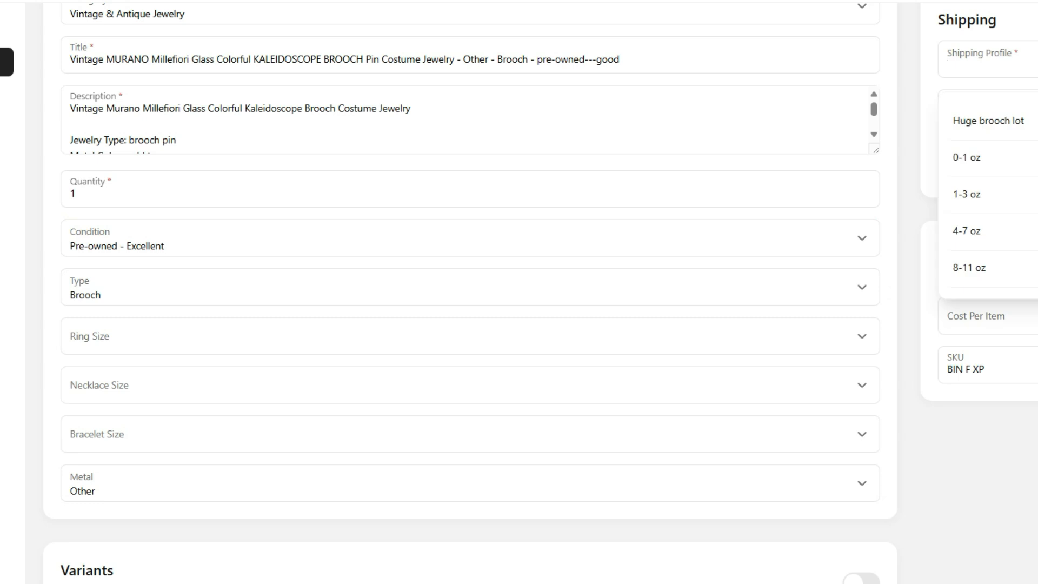
{"action": "left_click", "coordinate": [964, 193]}
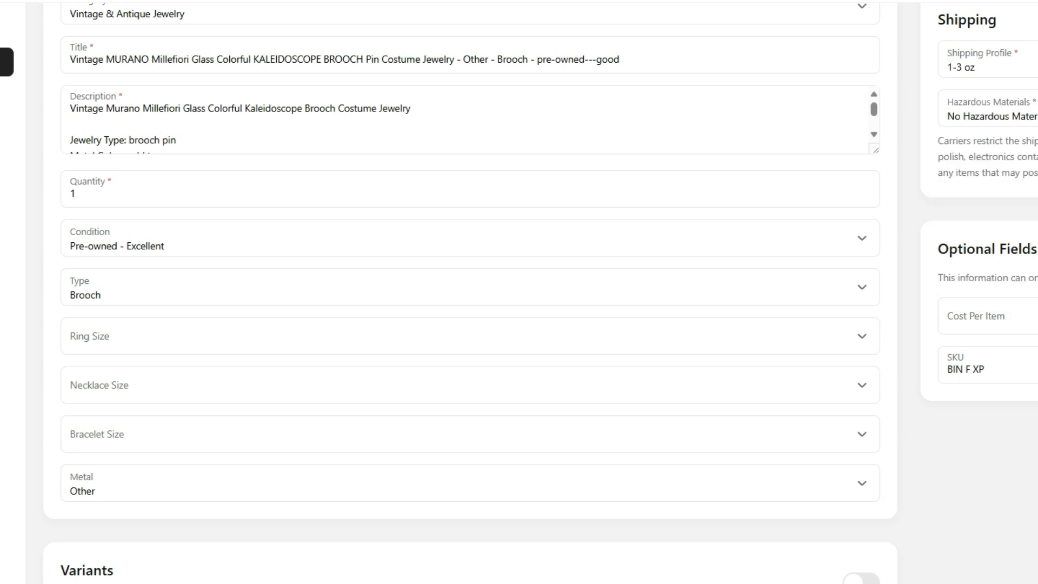
{"action": "scroll", "coordinate": [519, 341], "scroll_direction": "down", "scroll_amount": 1}
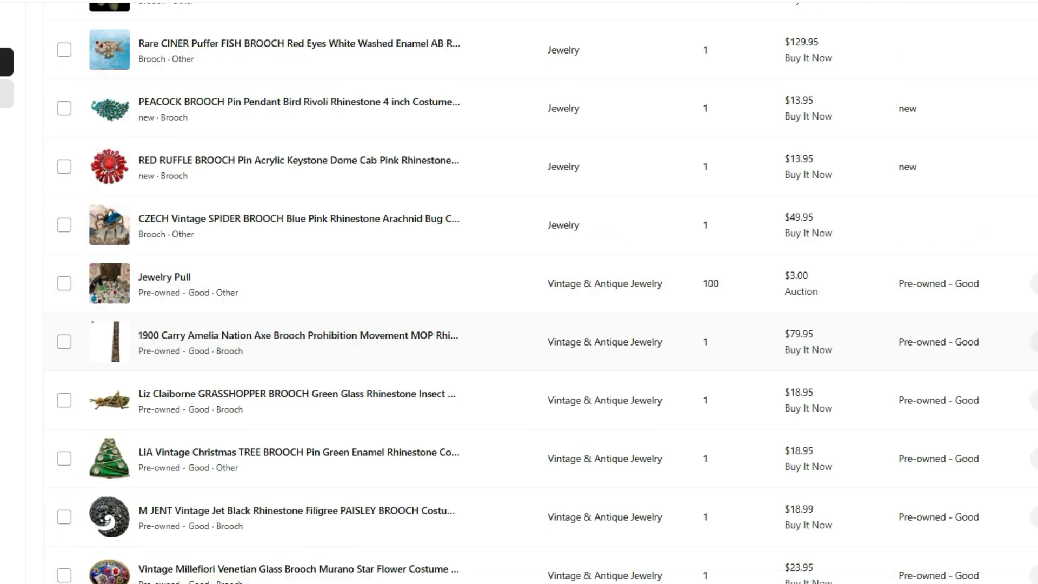
{"action": "scroll", "coordinate": [518, 292], "scroll_direction": "up", "scroll_amount": 5}
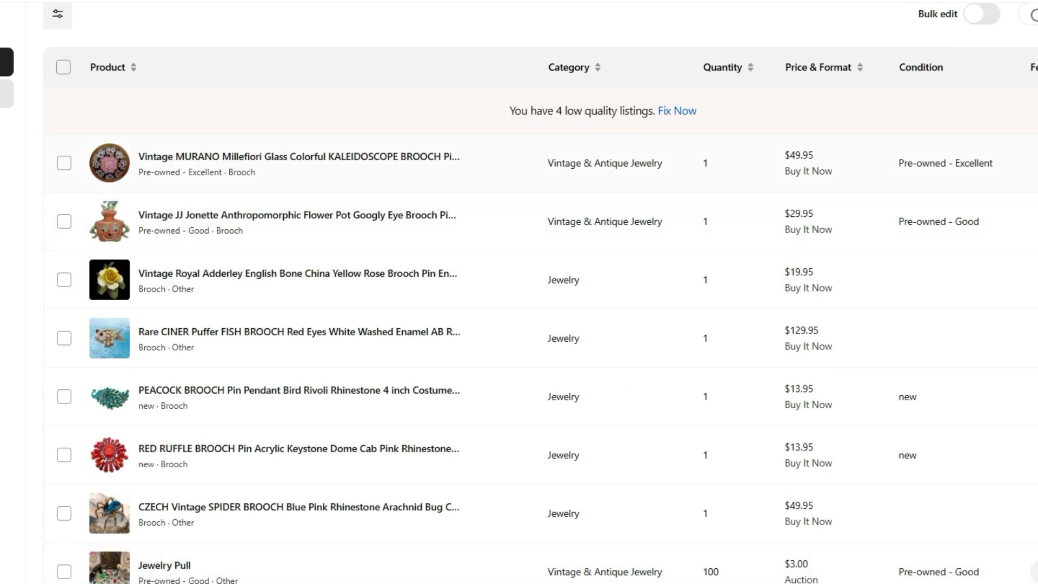